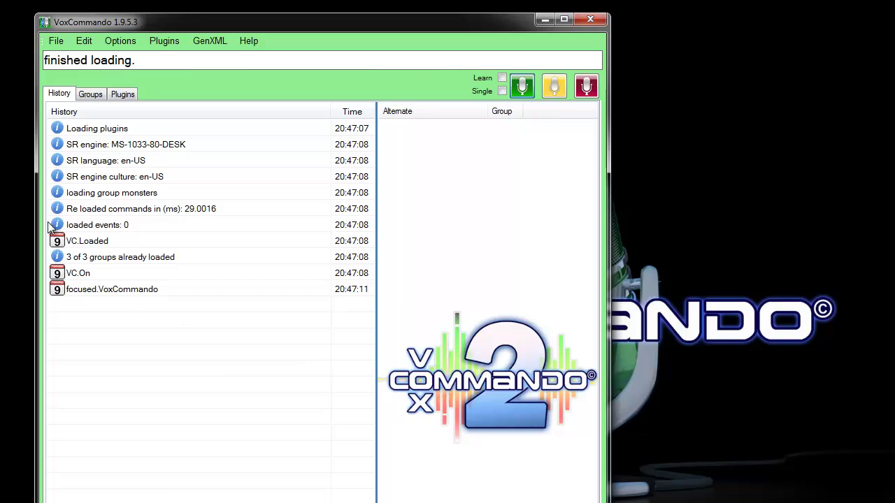
# - Tick GgCal in the Options Plugins list, save the options, and do a Full Restart
pyautogui.click(89, 244)
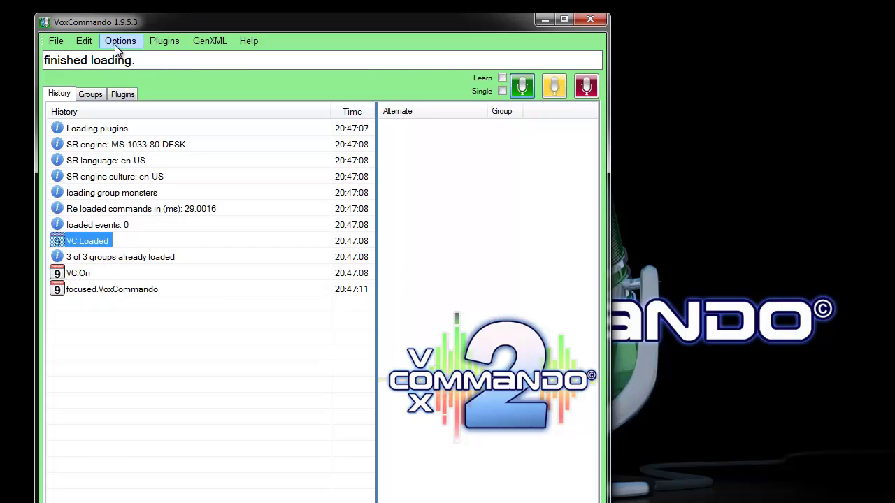
pyautogui.click(167, 42)
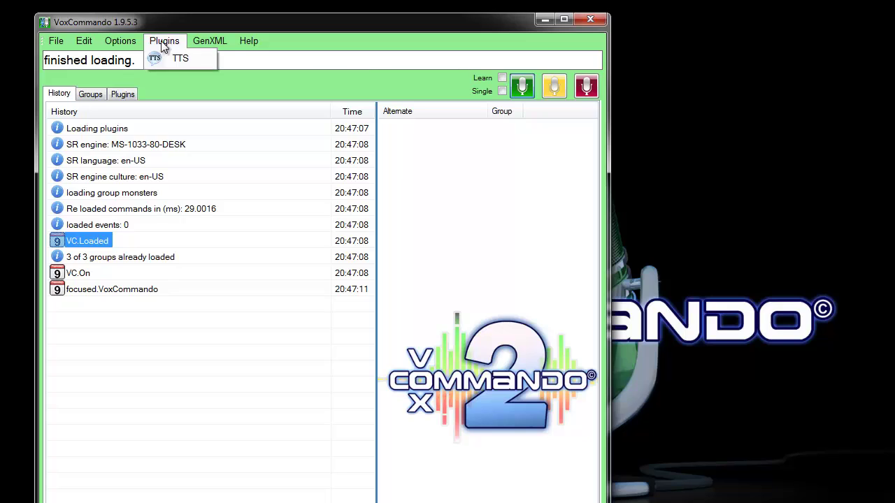
pyautogui.moveTo(140, 45)
pyautogui.click(153, 58)
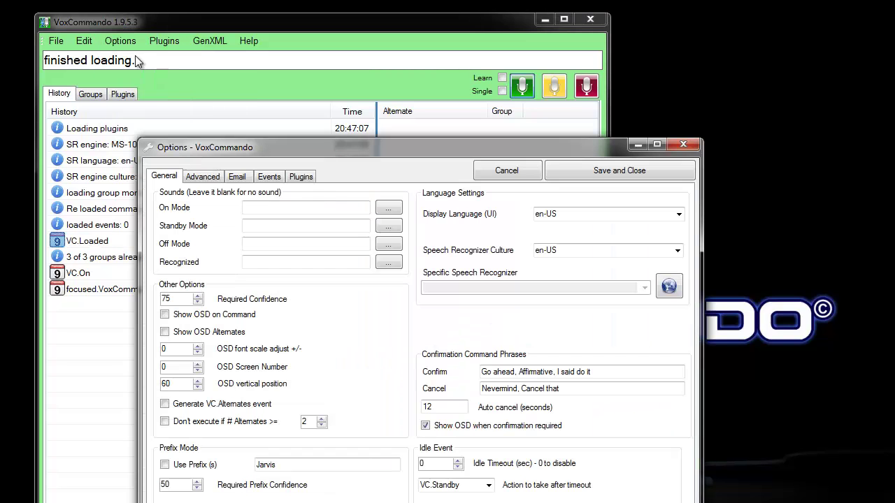
pyautogui.click(301, 177)
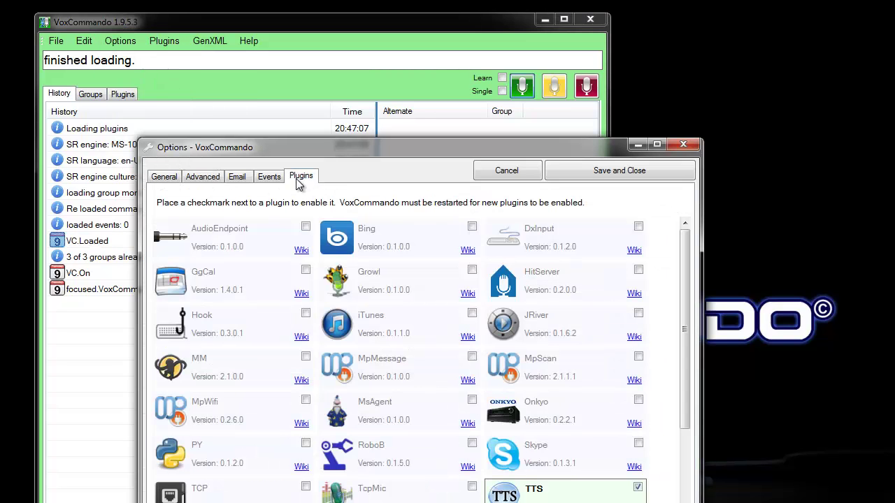
pyautogui.click(305, 270)
pyautogui.click(609, 170)
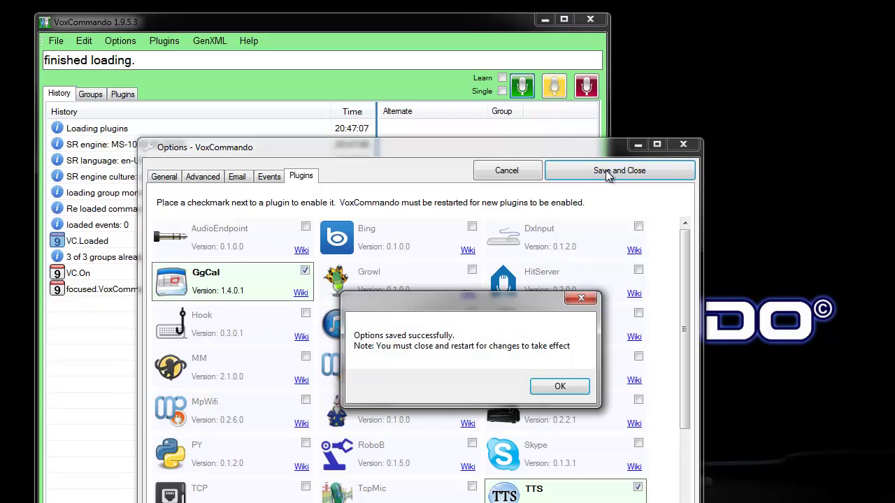
pyautogui.click(560, 386)
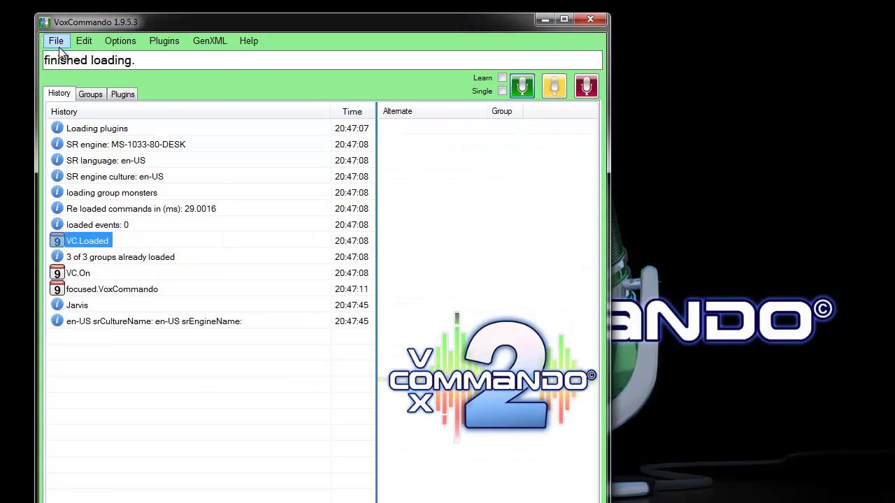
pyautogui.click(56, 41)
pyautogui.click(90, 84)
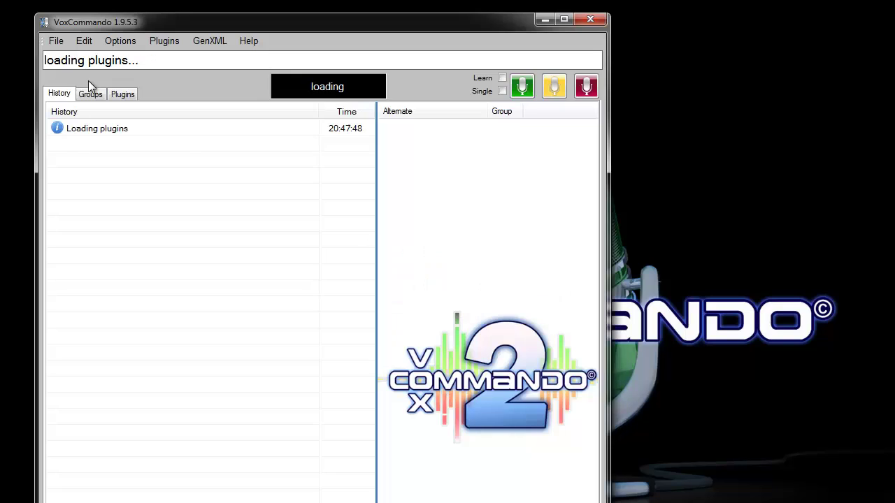
# - Enter the Google account username and password in GgCal settings and save the options
pyautogui.click(170, 44)
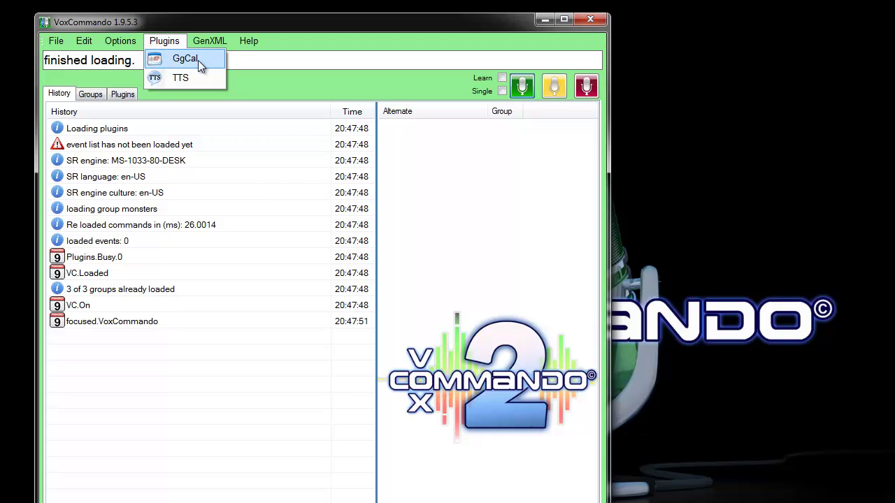
pyautogui.click(195, 60)
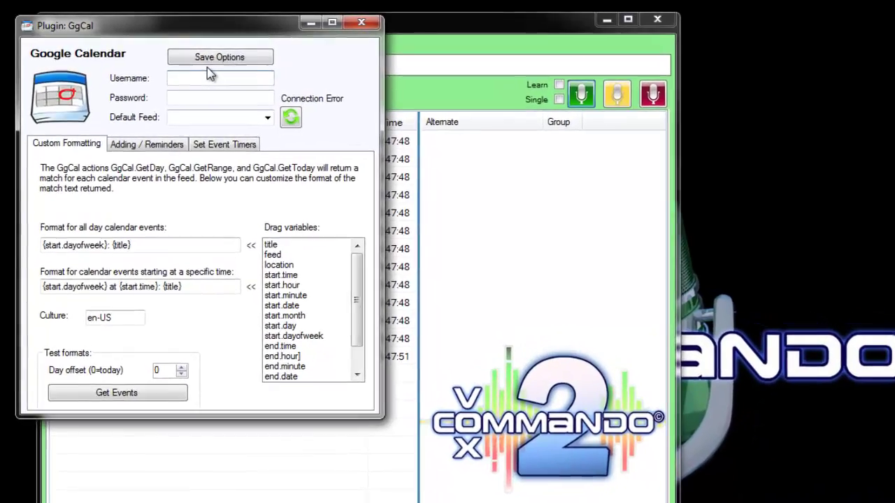
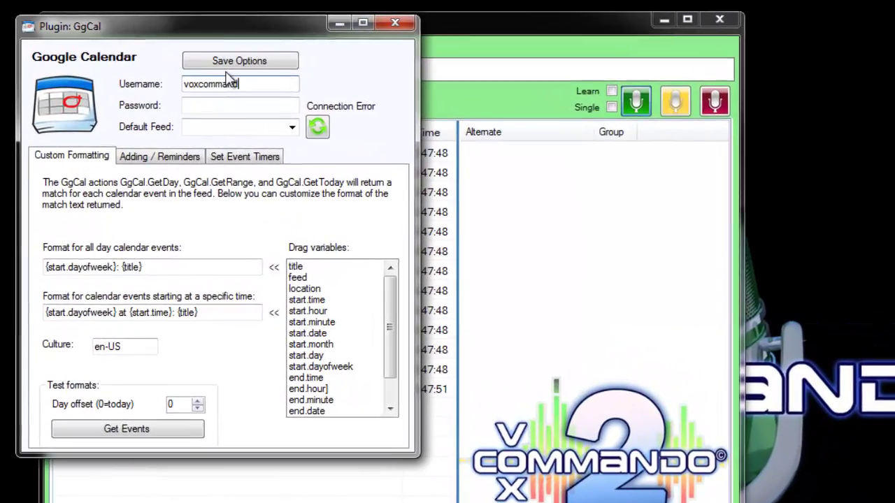
pyautogui.press('Tab')
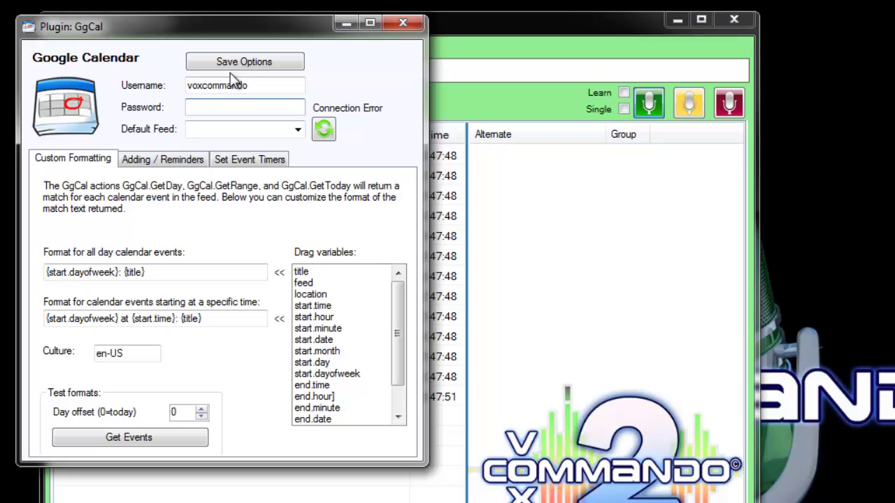
pyautogui.write('********')
pyautogui.click(242, 63)
pyautogui.click(590, 473)
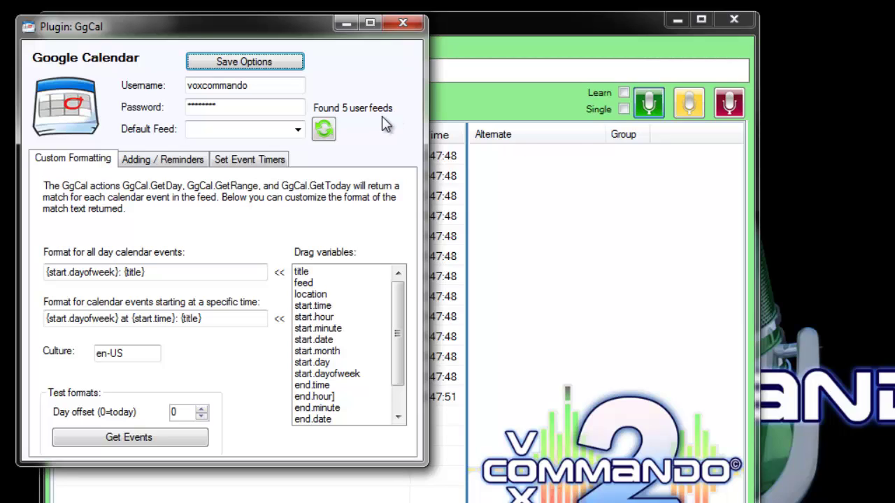
# - Reload the five calendar feeds from Google and choose Alerts as the Default Feed
pyautogui.click(298, 133)
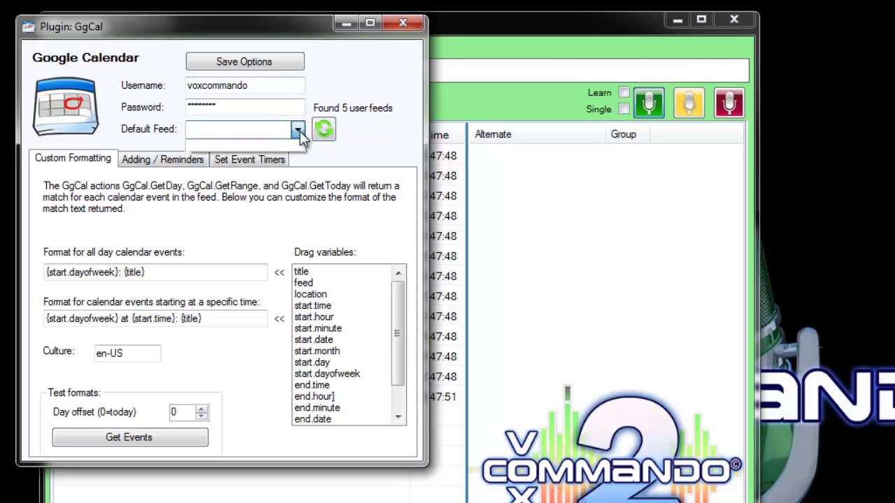
pyautogui.click(322, 134)
pyautogui.click(325, 130)
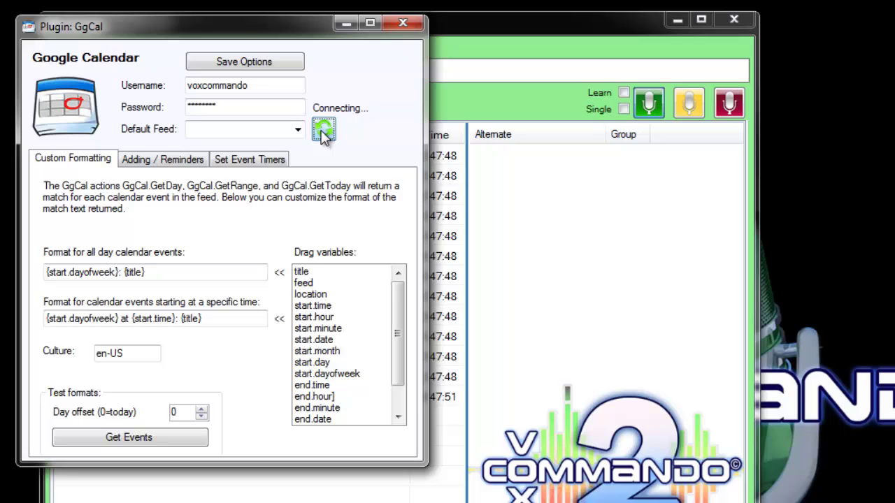
pyautogui.click(298, 130)
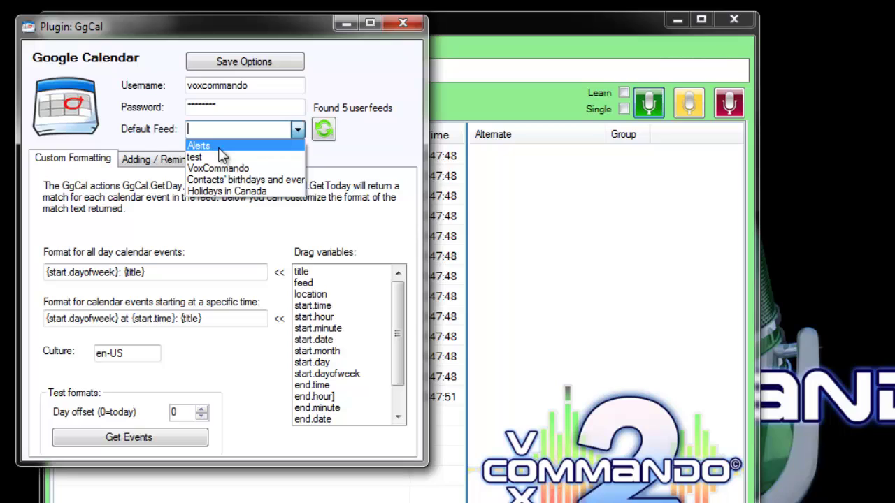
pyautogui.click(219, 149)
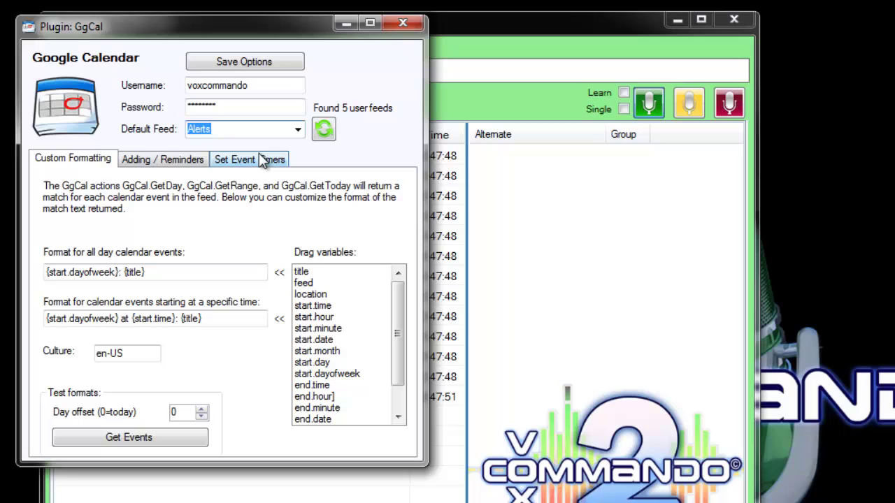
# - In Set Event Timers, look through the five feeds and select Alerts as the feed to scan
pyautogui.click(217, 163)
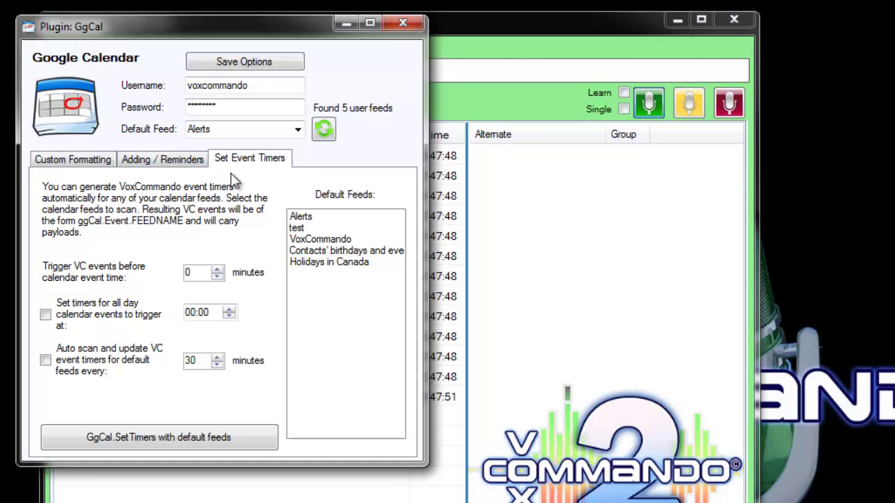
pyautogui.click(308, 218)
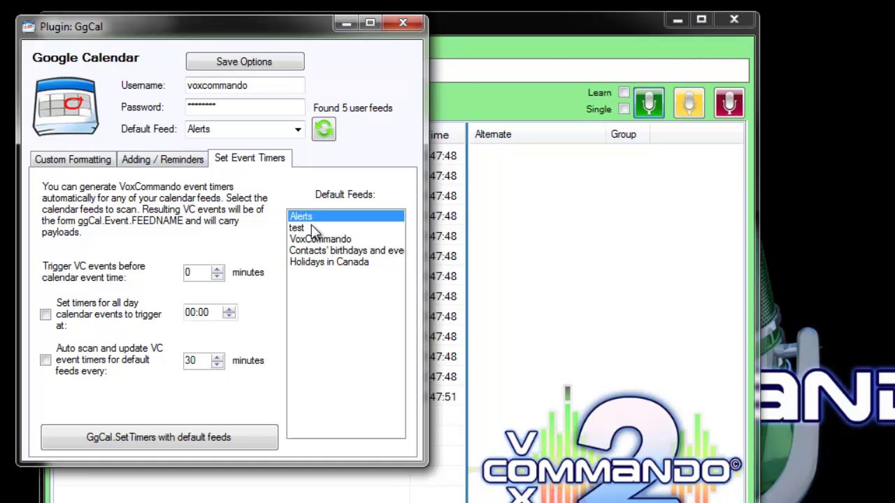
pyautogui.click(312, 229)
pyautogui.click(319, 242)
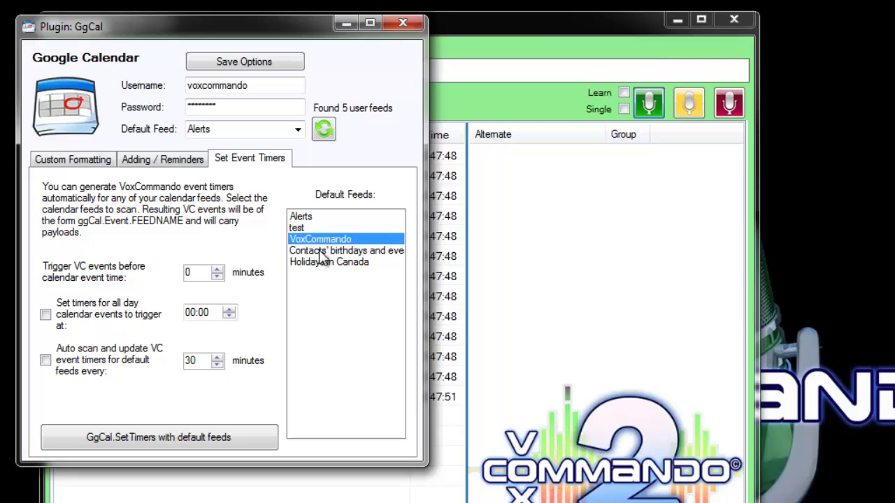
pyautogui.click(320, 251)
pyautogui.click(321, 262)
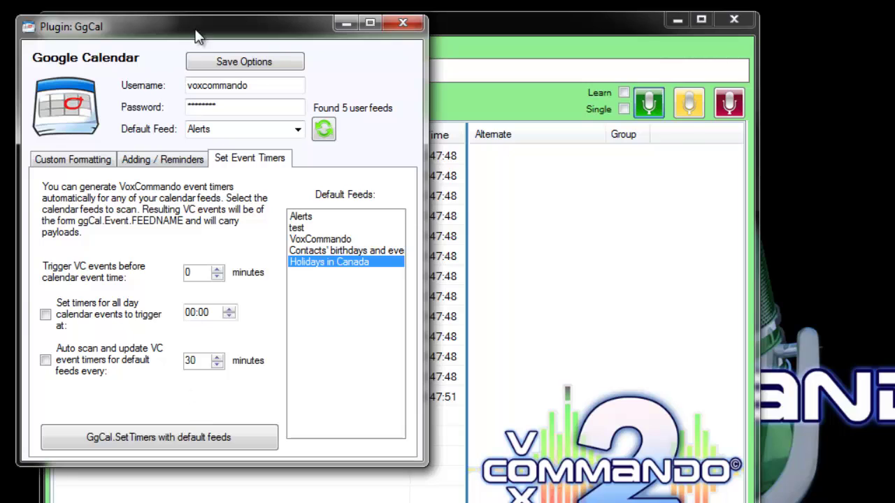
pyautogui.moveTo(195, 28); pyautogui.dragTo(459, 89)
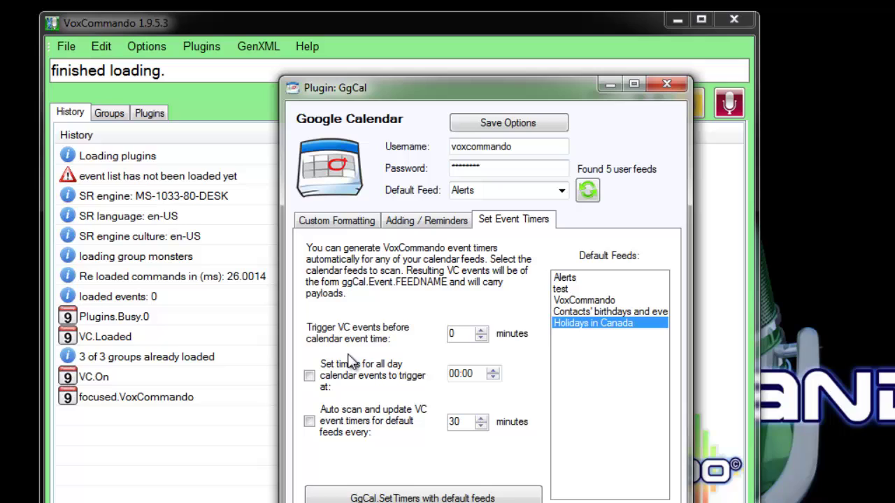
pyautogui.click(573, 279)
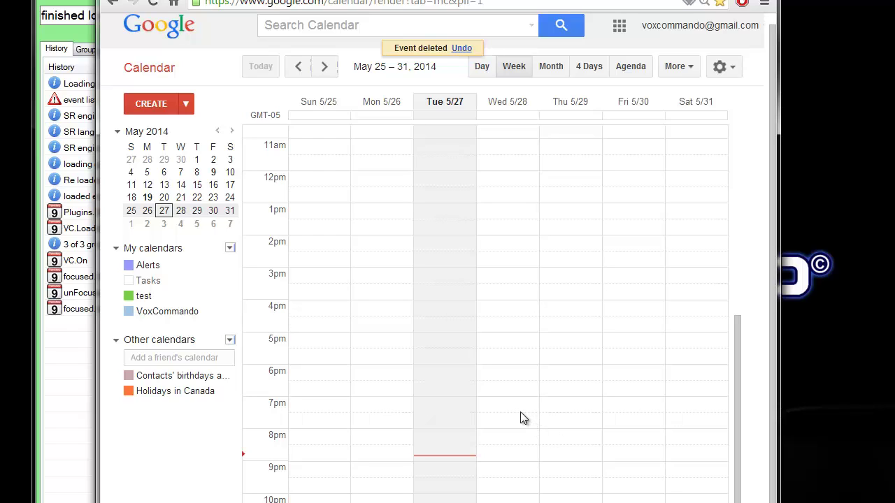
# - Create a test01 event on Tue 5/27 at 8:52pm described 'this is what it's all about'
pyautogui.click(437, 438)
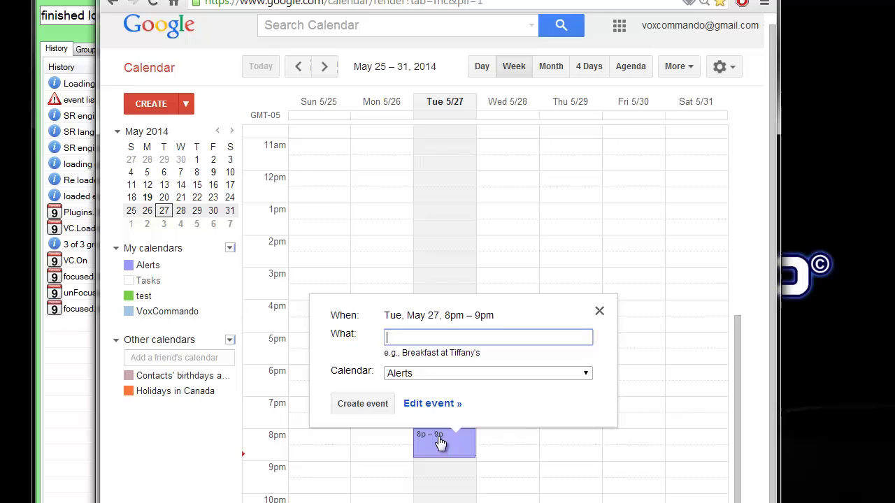
pyautogui.write('test01')
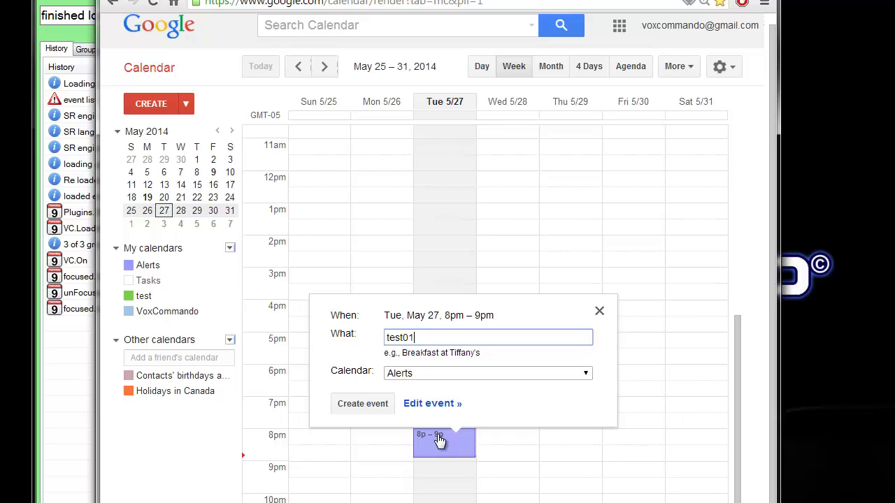
pyautogui.click(427, 405)
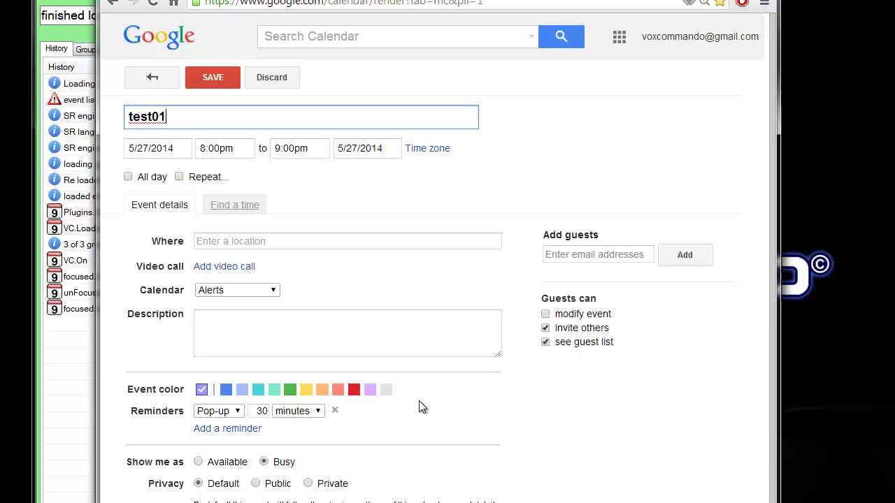
pyautogui.click(208, 148)
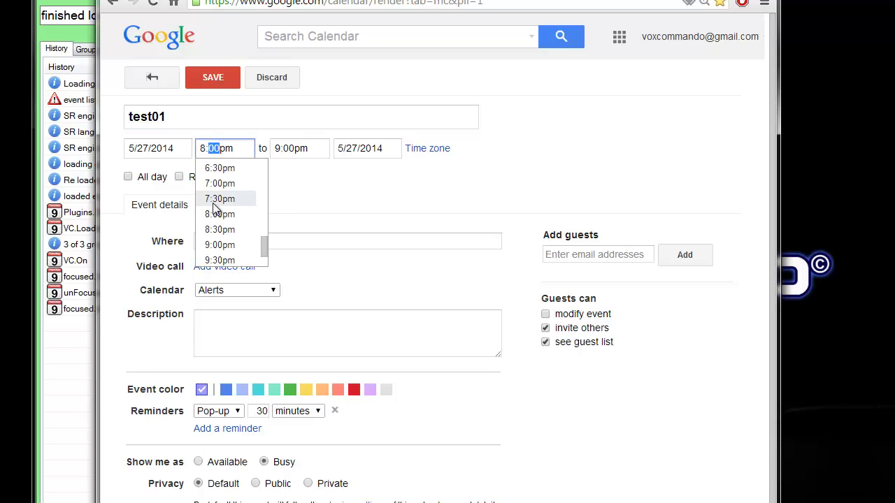
pyautogui.write('52')
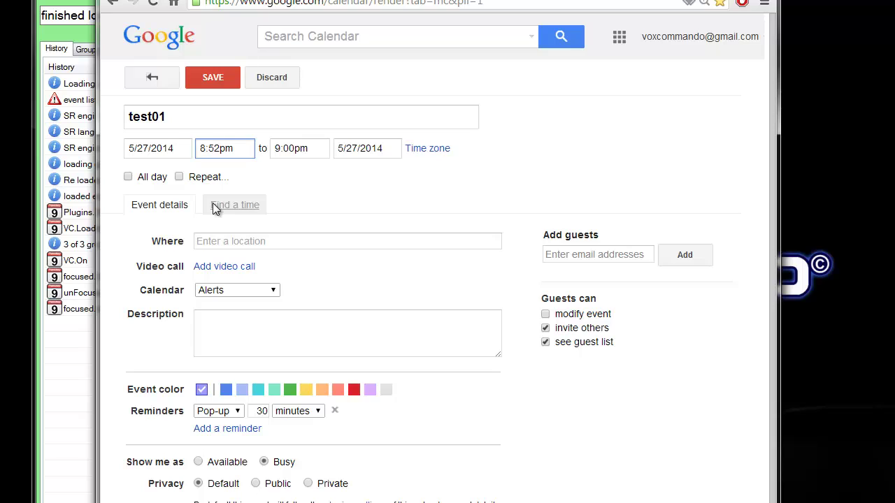
pyautogui.click(244, 340)
pyautogui.write('this i')
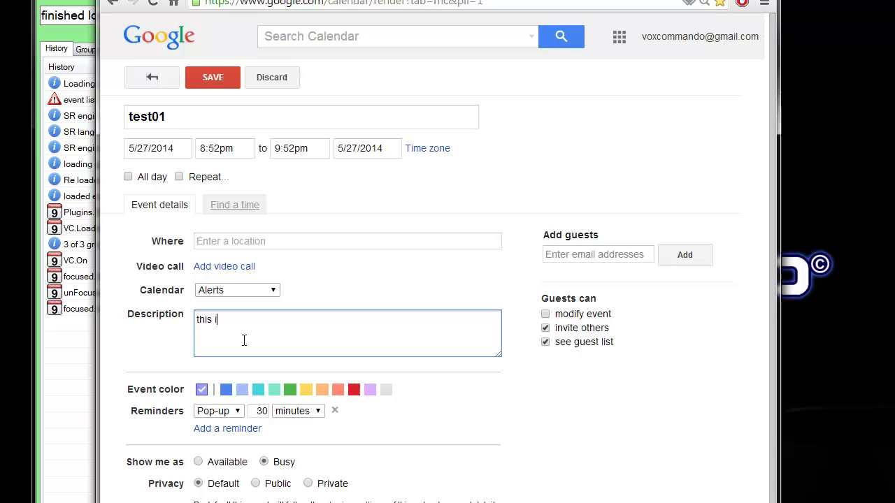
pyautogui.write("s what it's all about")
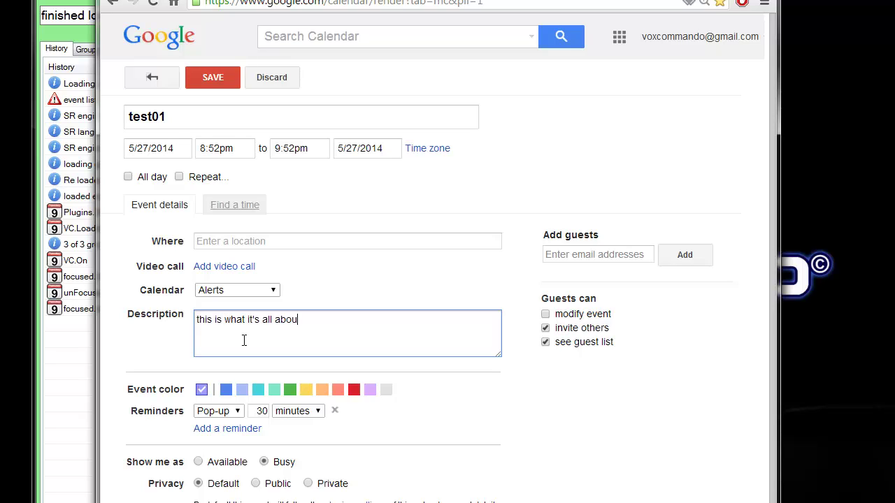
# - Set test01's location to Morin-Heights, QC, Canada, save it, and extend it to 10:30pm
pyautogui.click(284, 243)
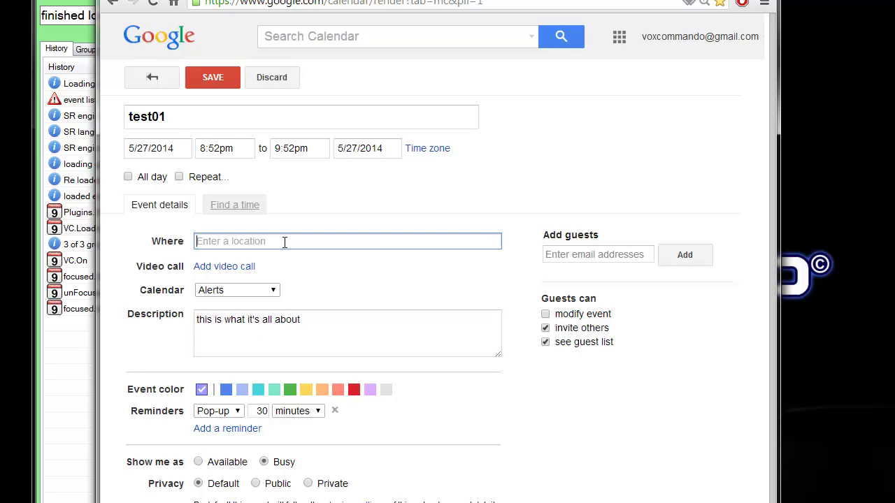
pyautogui.write('Morin')
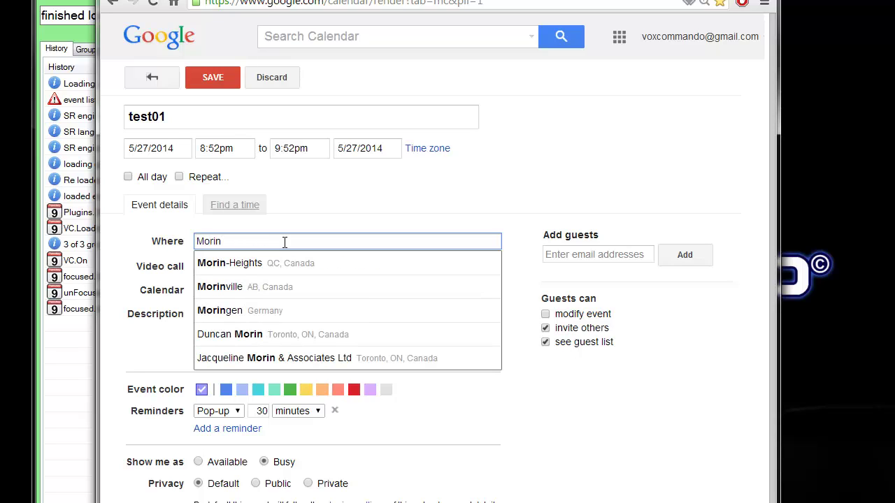
pyautogui.press('Down')
pyautogui.press('Return')
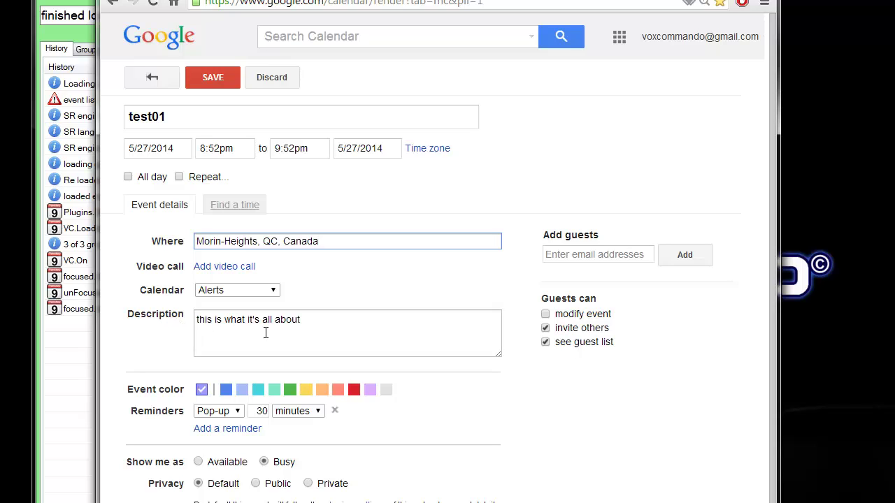
pyautogui.click(221, 83)
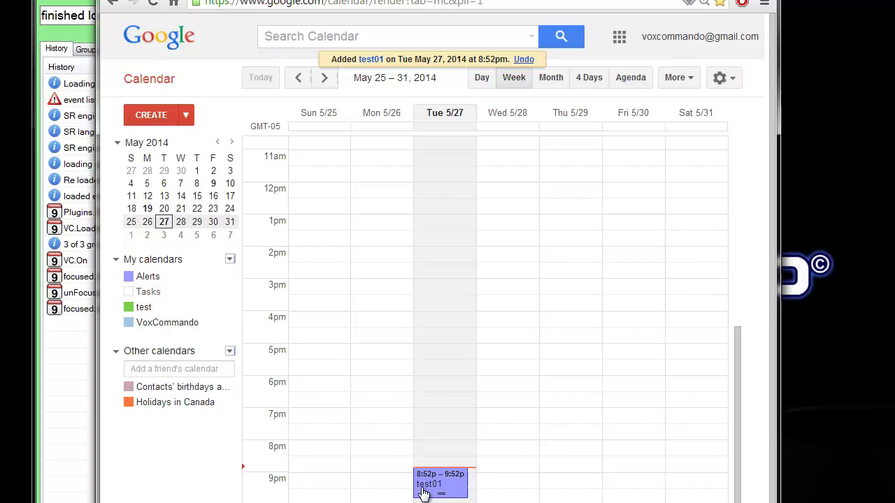
pyautogui.moveTo(441, 494); pyautogui.dragTo(440, 502)
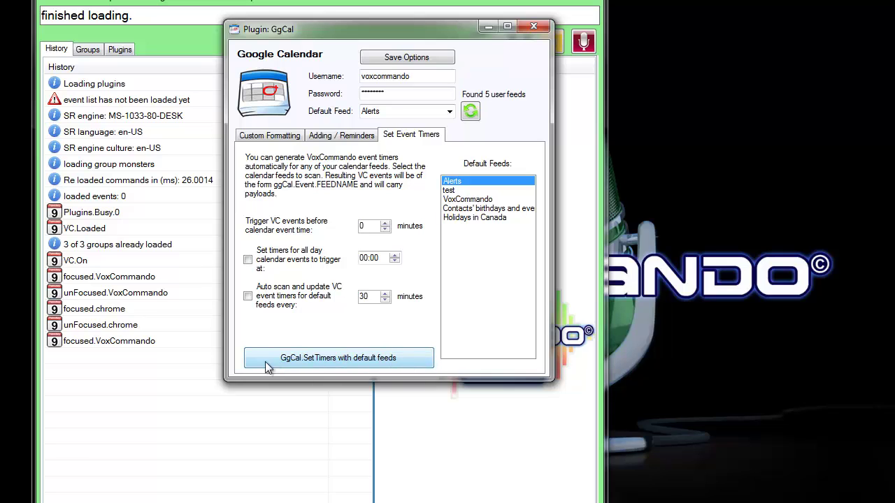
# - Run GgCal.SetTimers on the default Alerts feed, creating timers for test01 and eat lunch
pyautogui.click(319, 359)
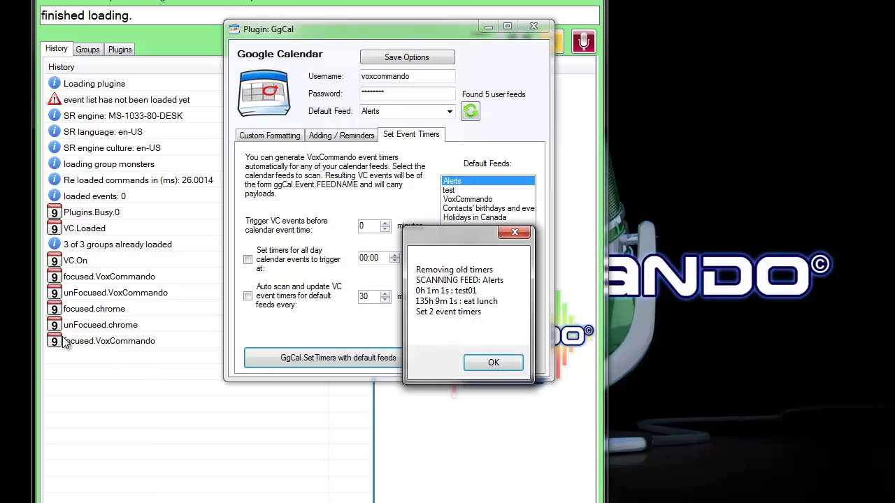
pyautogui.click(494, 364)
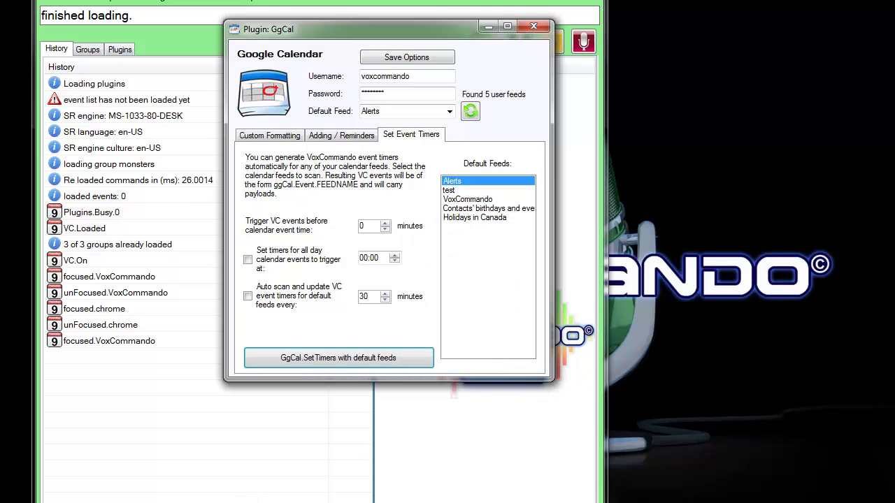
# - Set the all-day event trigger time to 06:30 and enable timers for all-day calendar events
pyautogui.moveTo(372, 28); pyautogui.dragTo(491, 43)
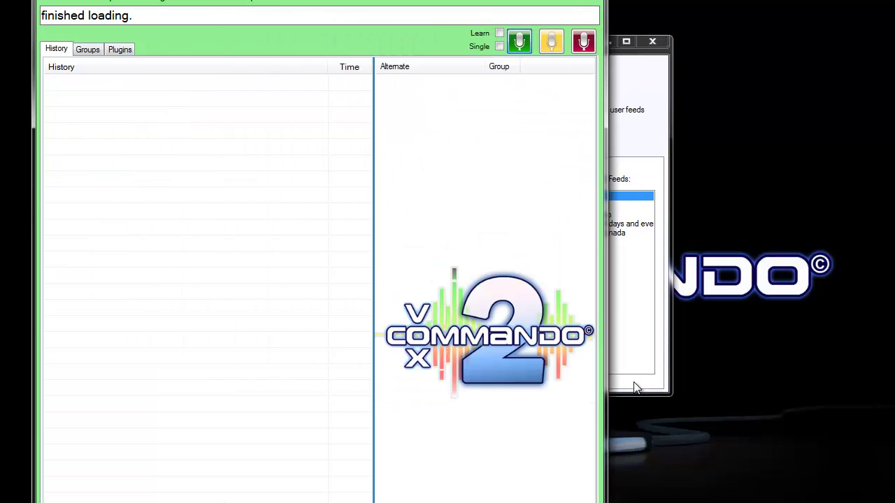
pyautogui.click(636, 388)
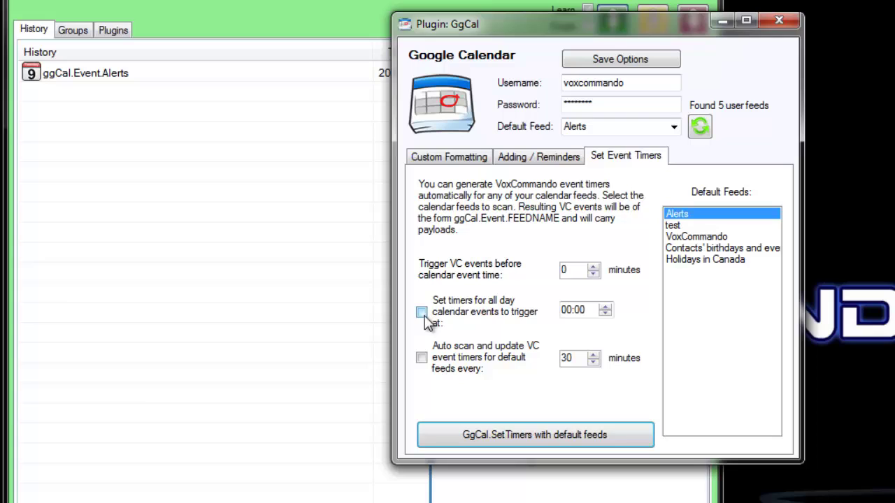
pyautogui.click(568, 309)
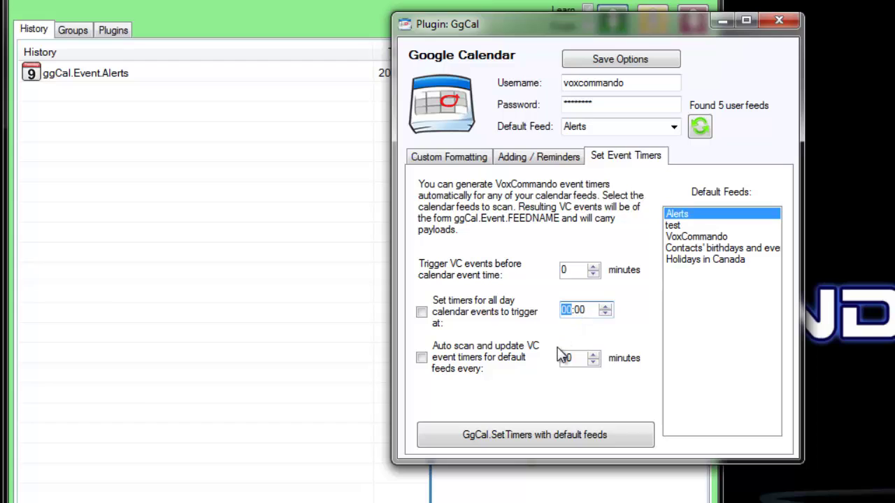
pyautogui.write('06:30')
pyautogui.click(422, 311)
# - Show the ggCal.Event.Alerts history entry for test01 fired at 20:52:00
pyautogui.click(181, 123)
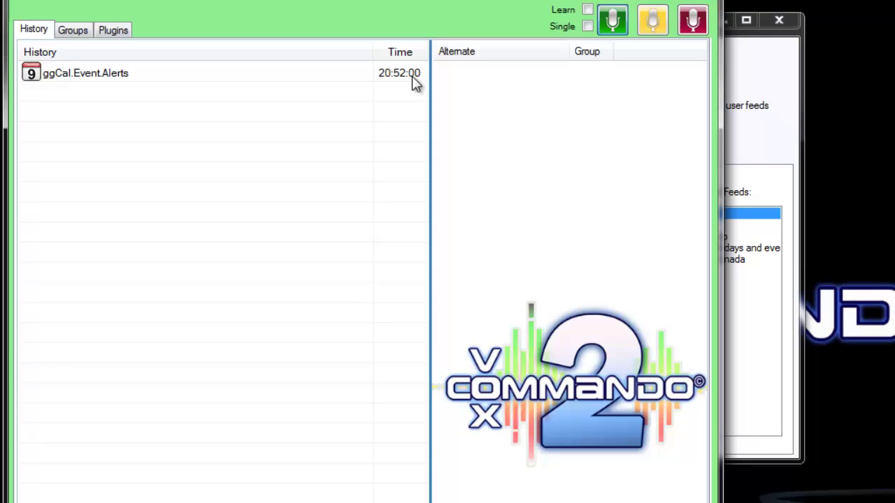
pyautogui.moveTo(83, 77)
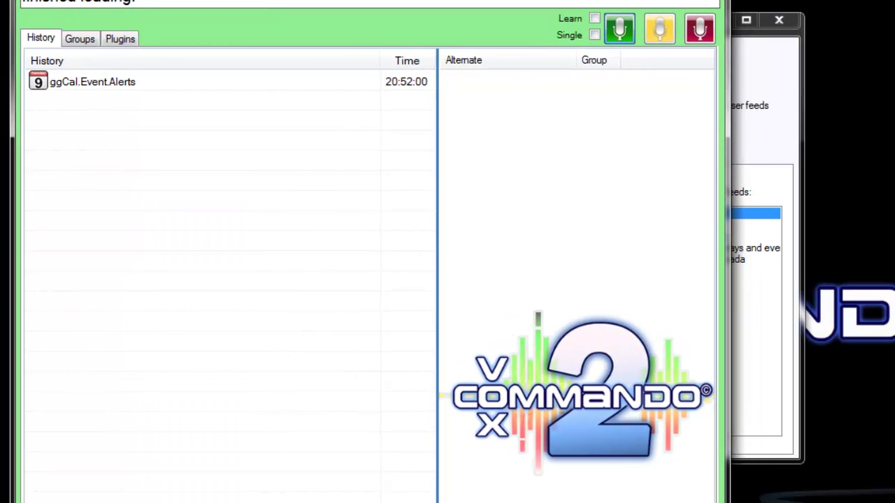
pyautogui.moveTo(115, 84)
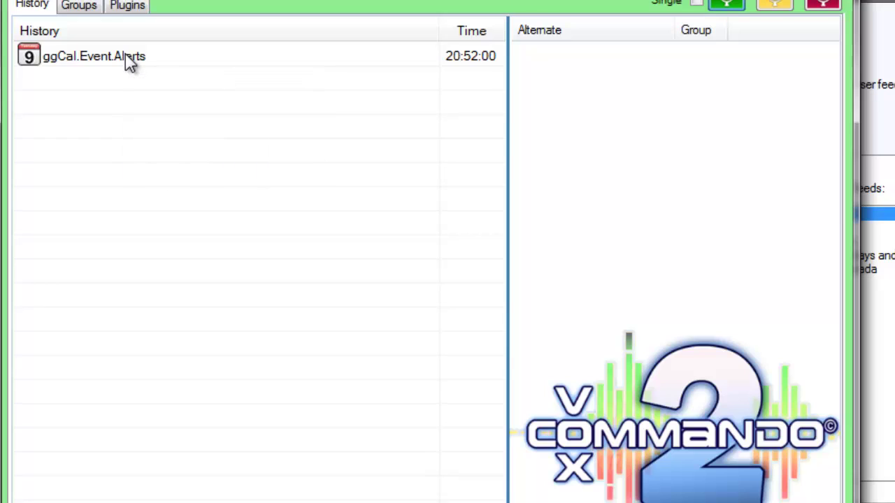
pyautogui.moveTo(133, 59)
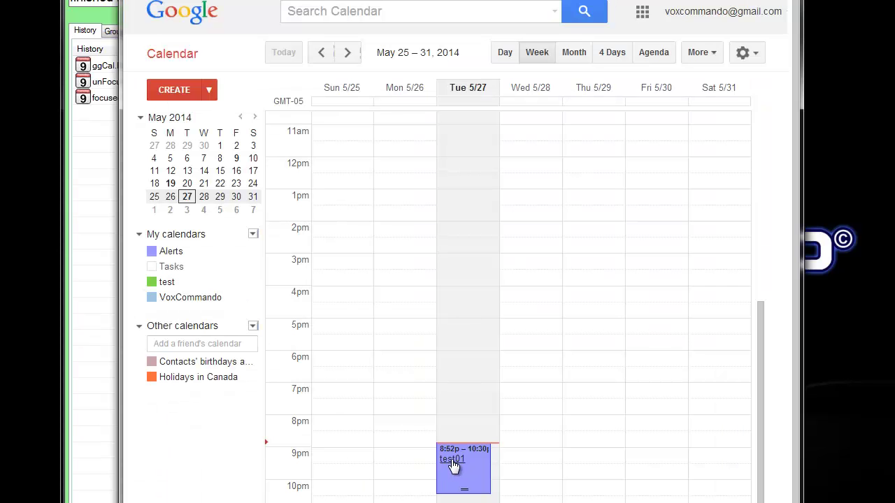
# - Review test01's details, return to week view, and toggle the VoxCommando calendar off and on
pyautogui.click(453, 467)
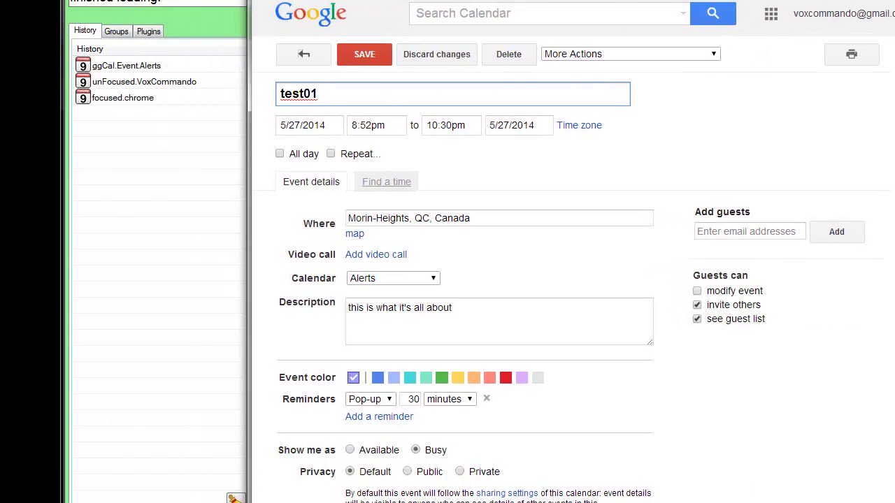
pyautogui.doubleClick(144, 68)
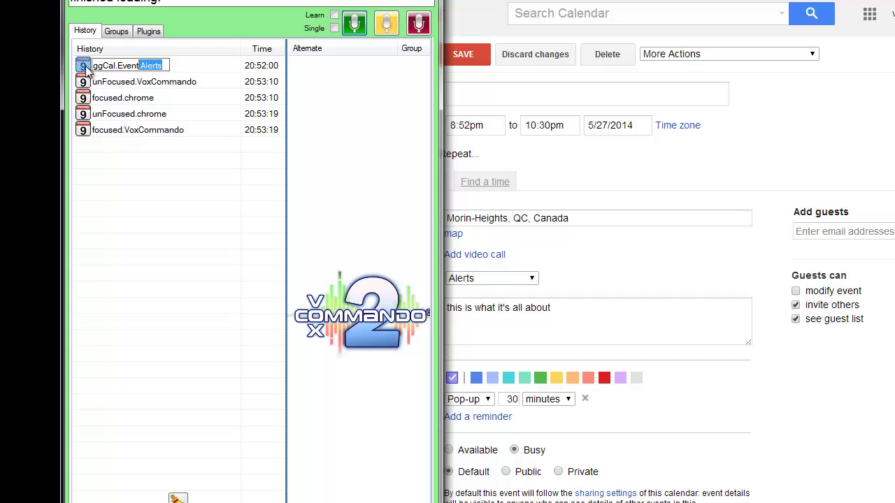
pyautogui.press('Escape')
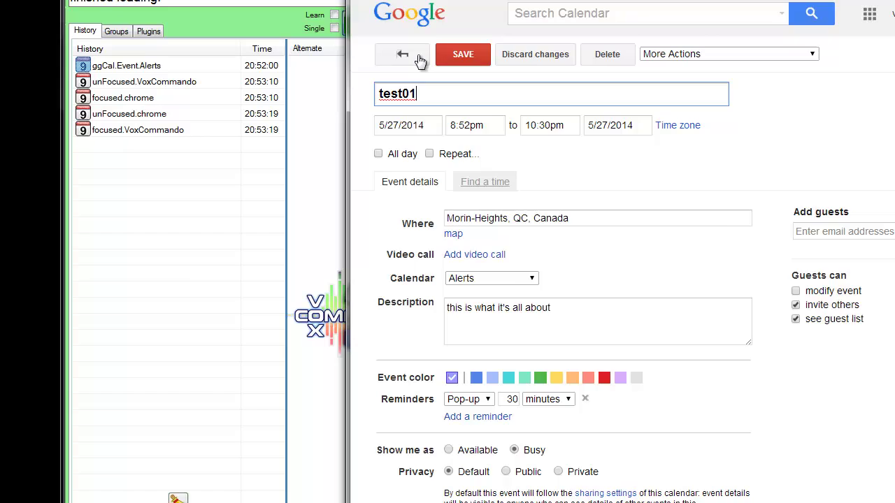
pyautogui.click(411, 56)
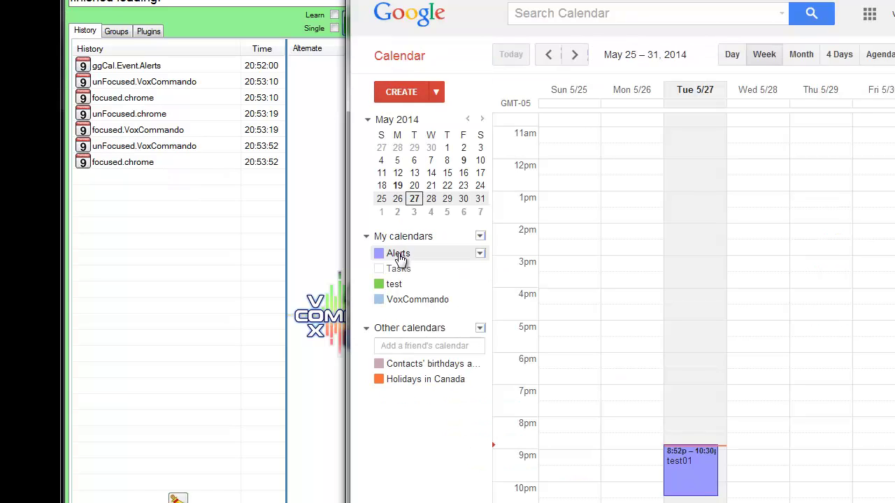
pyautogui.click(411, 302)
pyautogui.click(405, 302)
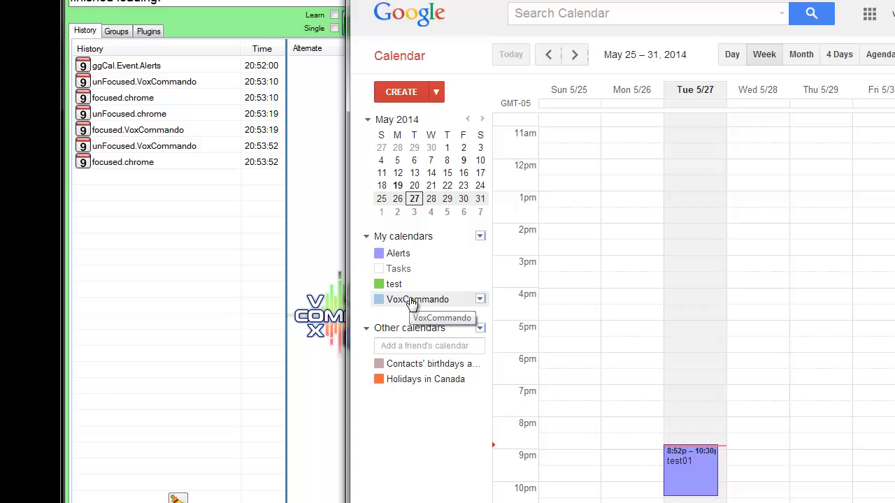
pyautogui.hotkey('alt', 'Tab')
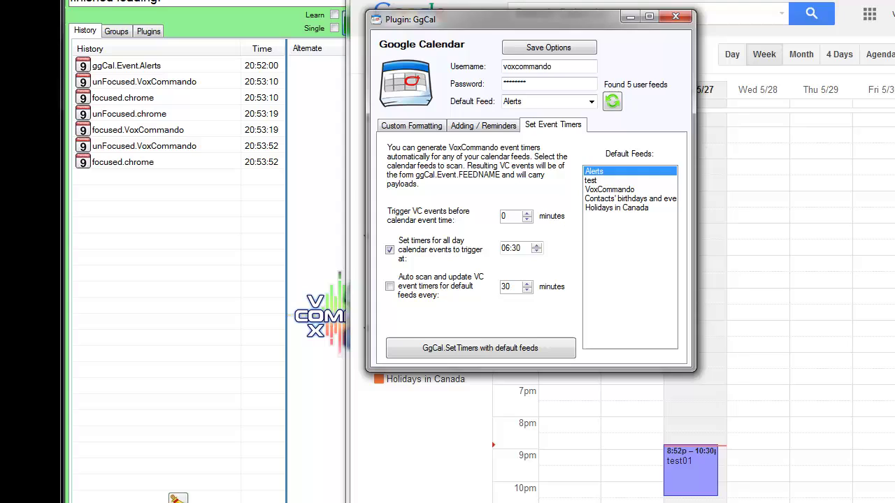
# - Add the VoxCommando feed alongside Alerts, enable 30-minute auto scan, and regenerate the timers
pyautogui.click(613, 190)
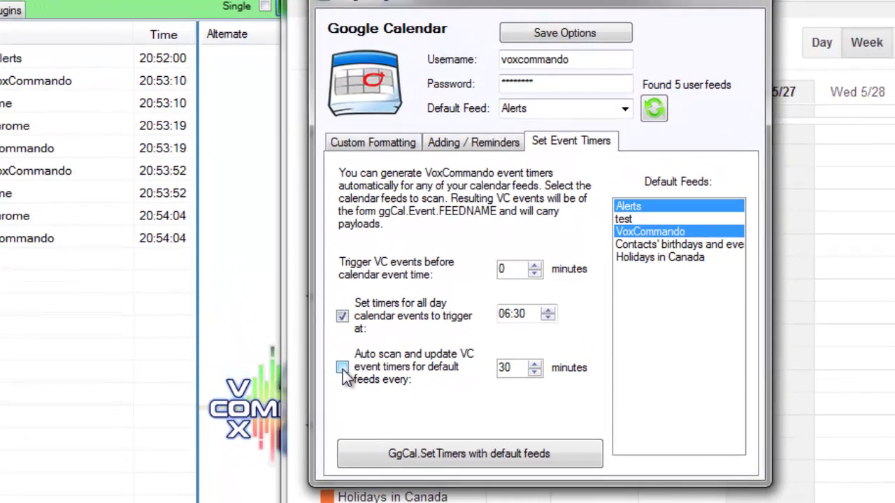
pyautogui.click(342, 370)
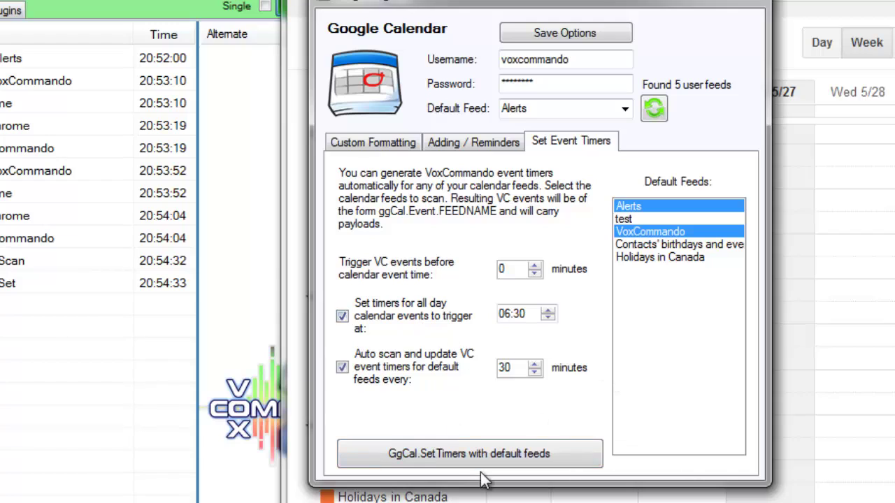
pyautogui.click(370, 455)
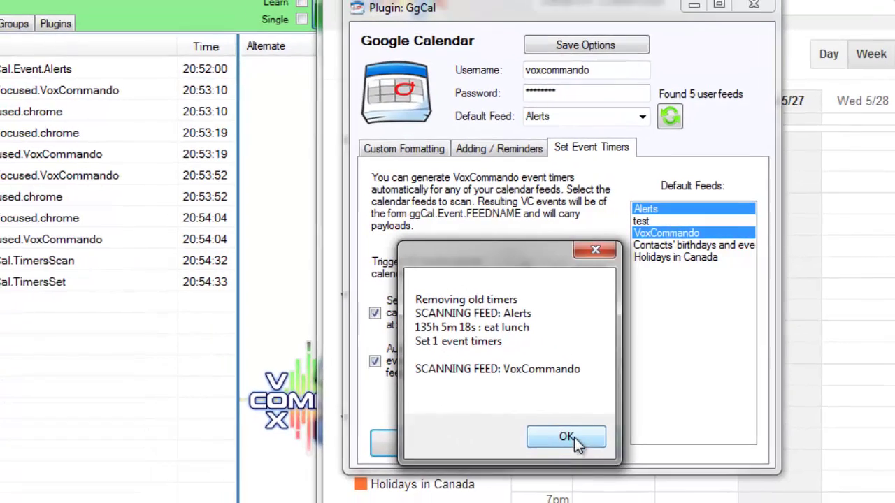
pyautogui.click(549, 447)
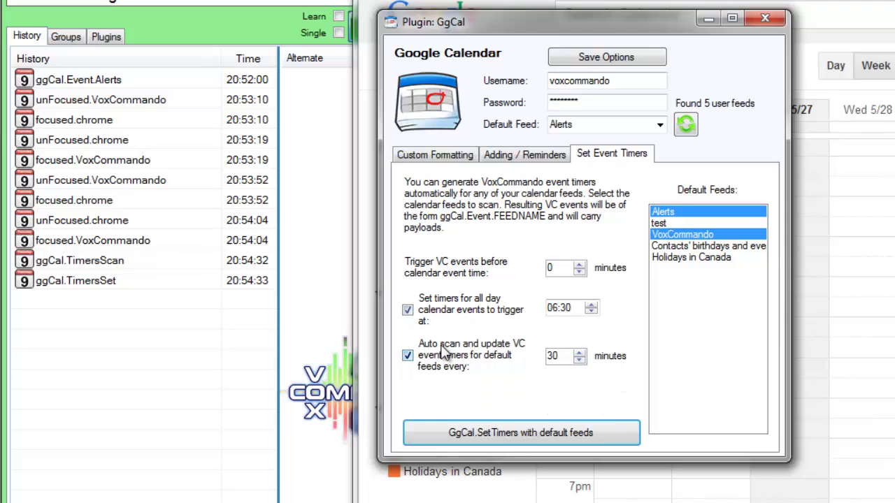
# - Inspect the ggCal.TimersScan entry and the test01 ggCal.Event.Alerts entry in the History
pyautogui.click(115, 330)
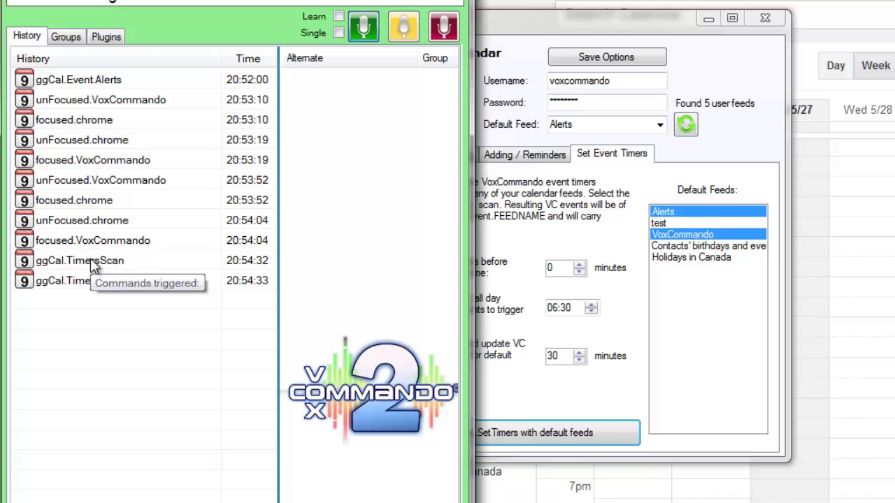
pyautogui.moveTo(84, 285)
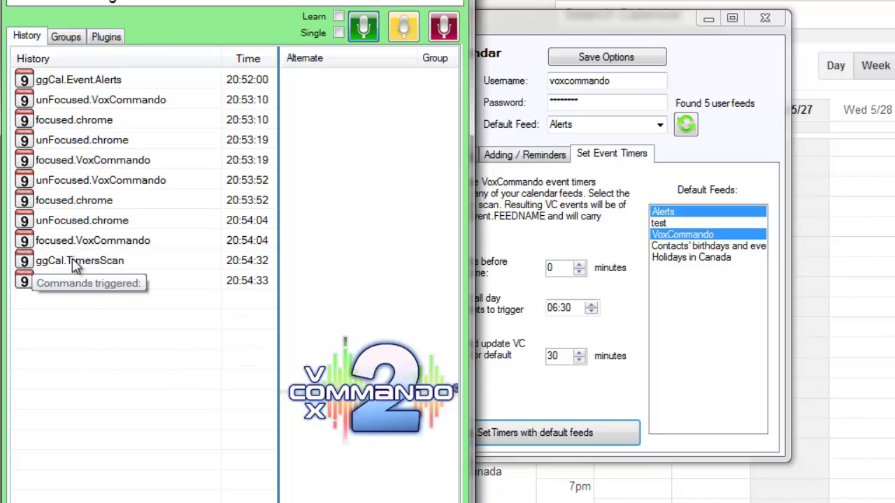
pyautogui.click(74, 264)
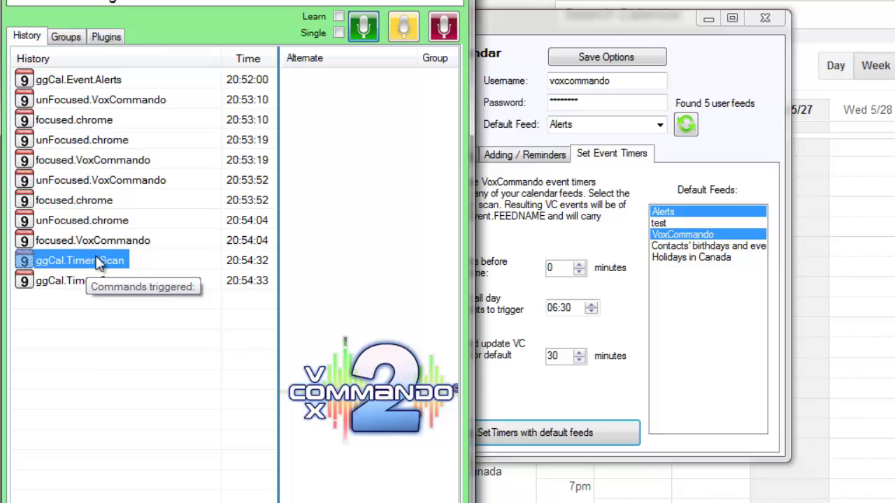
pyautogui.moveTo(85, 285)
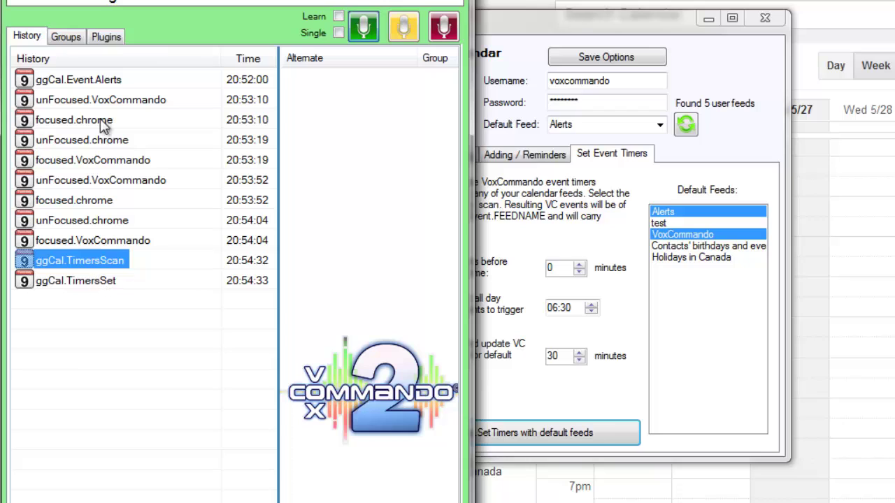
pyautogui.click(91, 81)
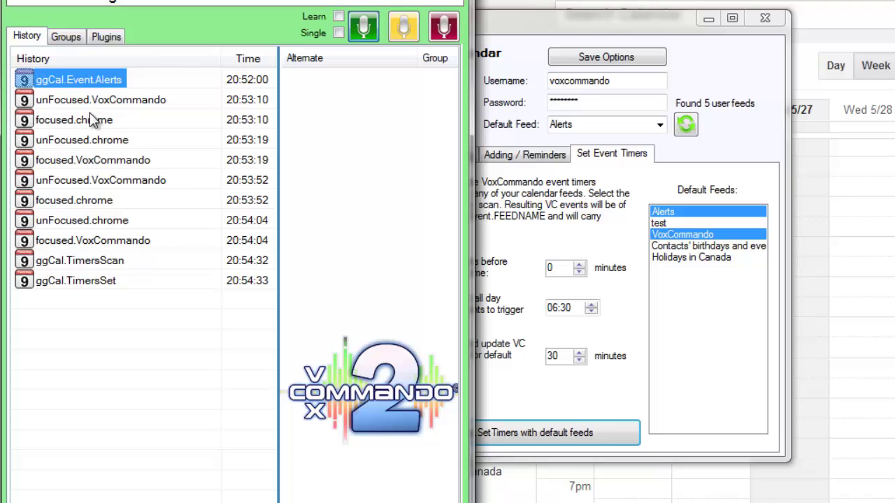
pyautogui.moveTo(79, 82)
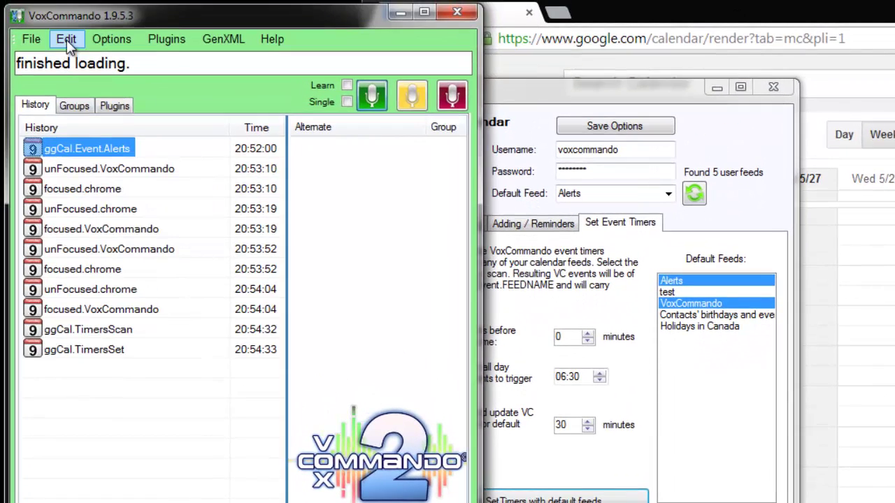
# - Create a new command group named 'Calendar Alerts' in the voice commands editor
pyautogui.click(66, 40)
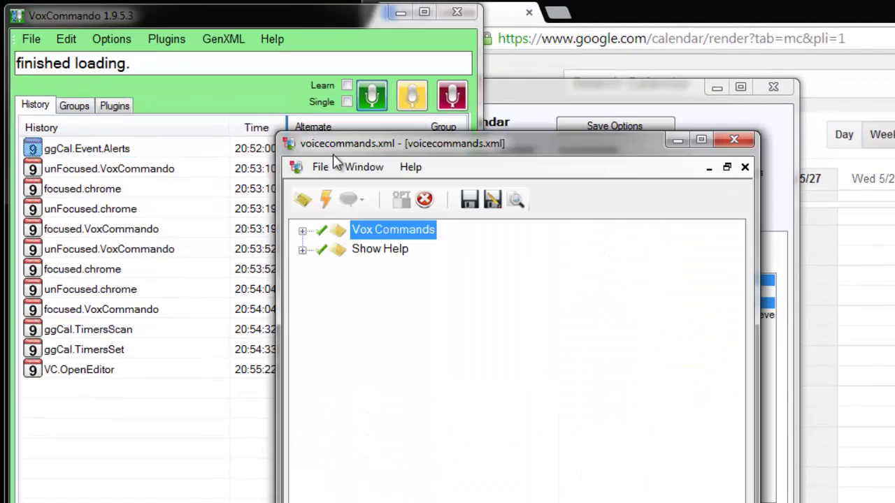
pyautogui.moveTo(348, 132); pyautogui.dragTo(362, 146)
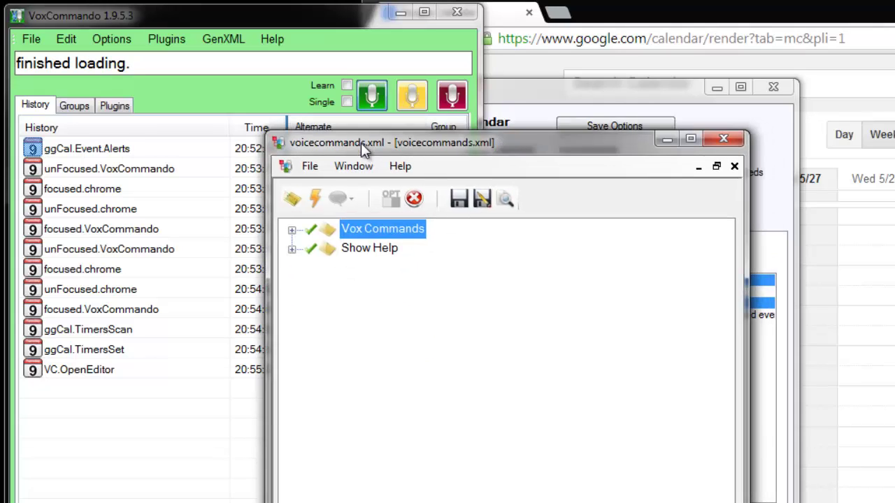
pyautogui.click(291, 197)
pyautogui.moveTo(330, 252); pyautogui.dragTo(332, 281)
pyautogui.click(350, 271)
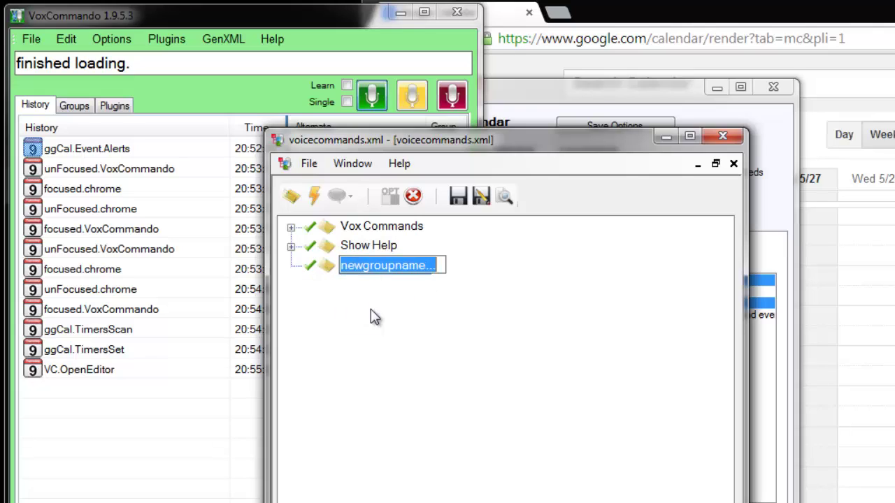
pyautogui.write('Calendar ')
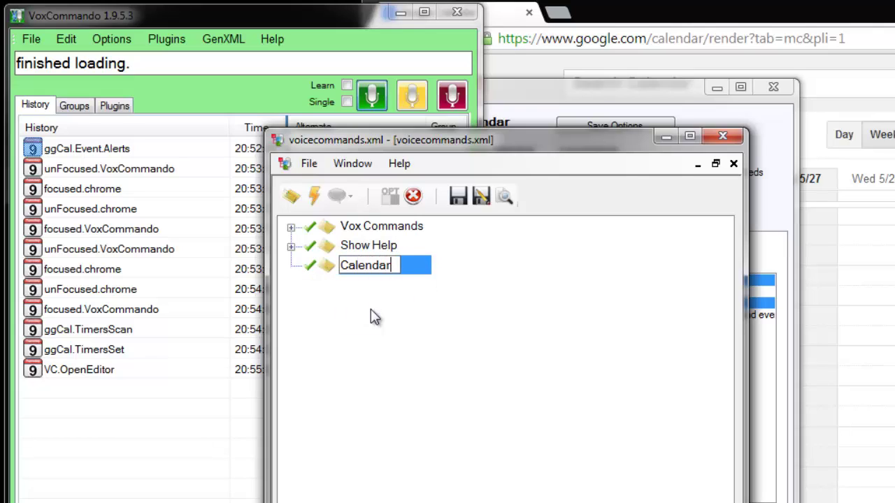
pyautogui.write('Alerts')
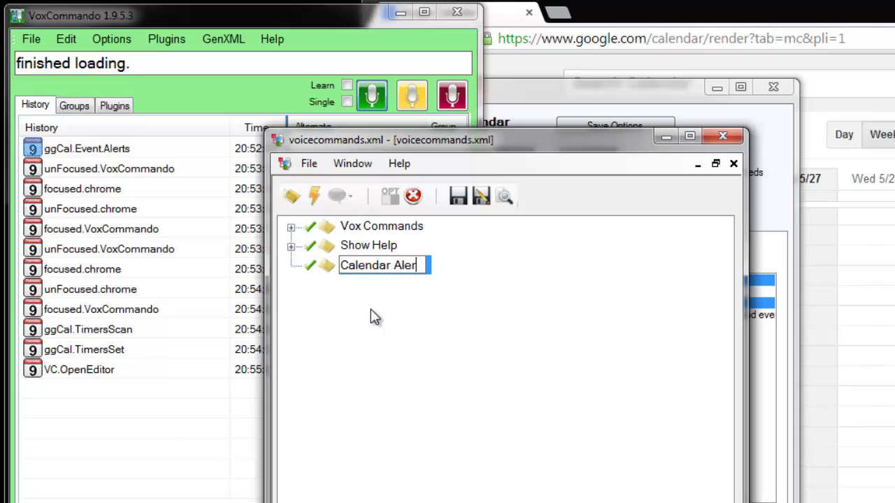
pyautogui.press('Return')
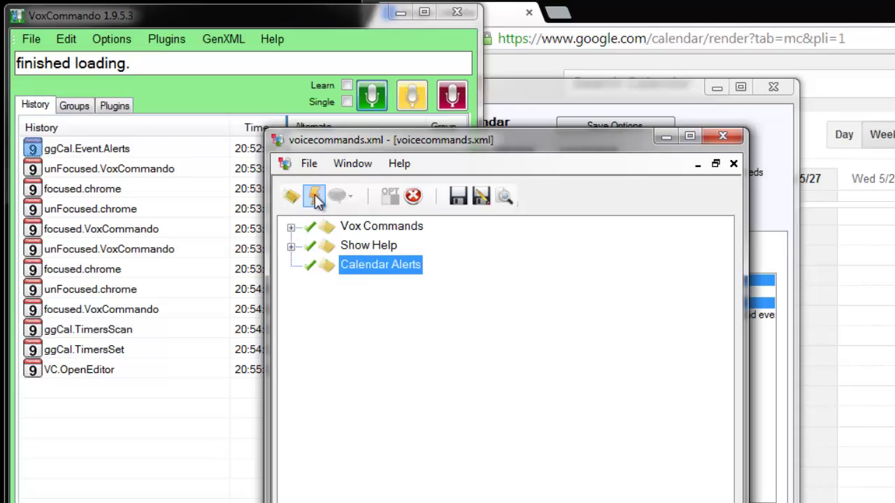
# - Add a 'First test' command to Calendar Alerts, triggered by the ggCal.Event.Alerts event
pyautogui.click(314, 196)
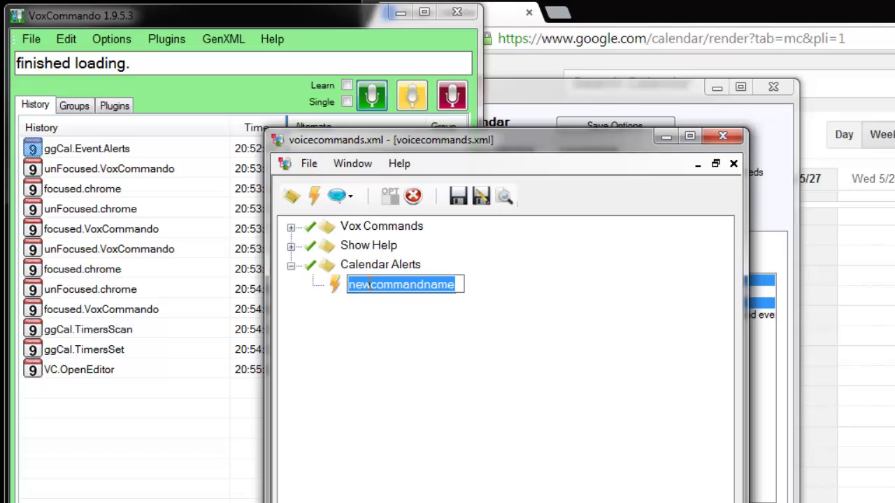
pyautogui.write('First test')
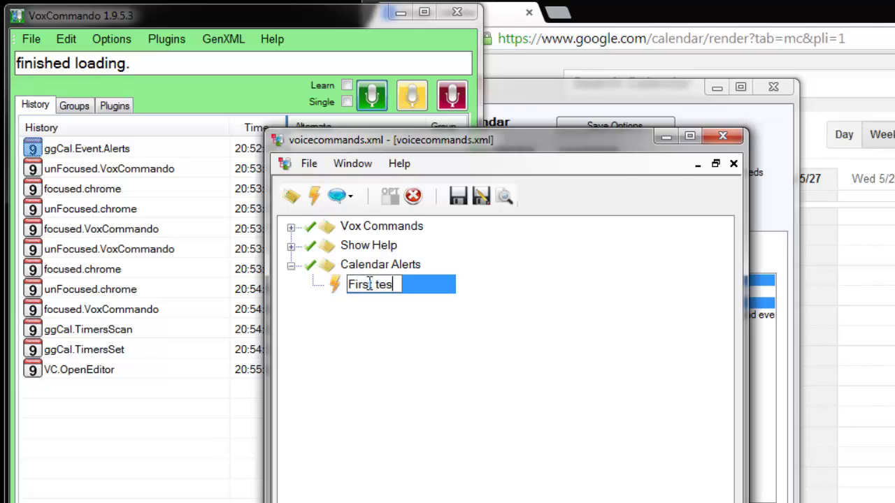
pyautogui.press('Return')
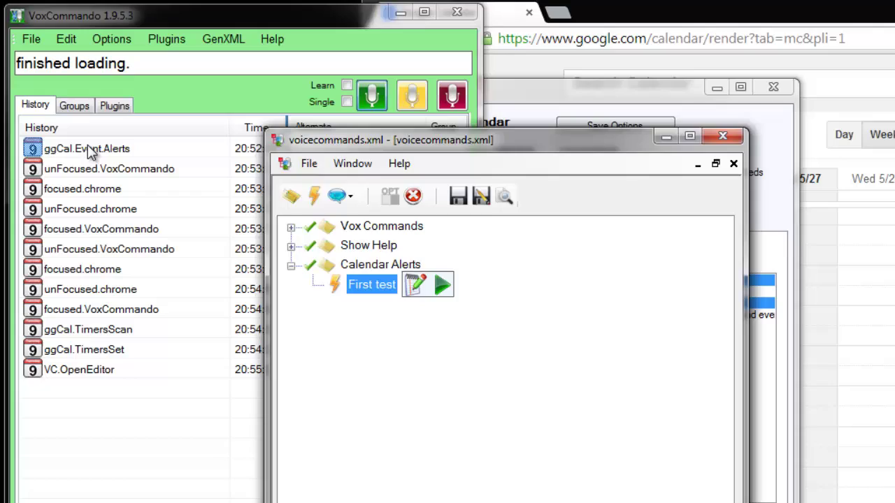
pyautogui.moveTo(87, 145); pyautogui.dragTo(371, 283)
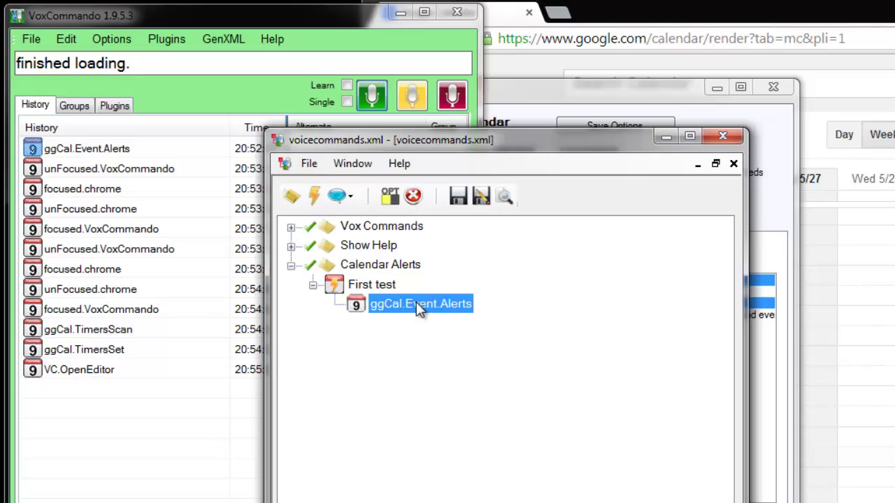
pyautogui.click(365, 290)
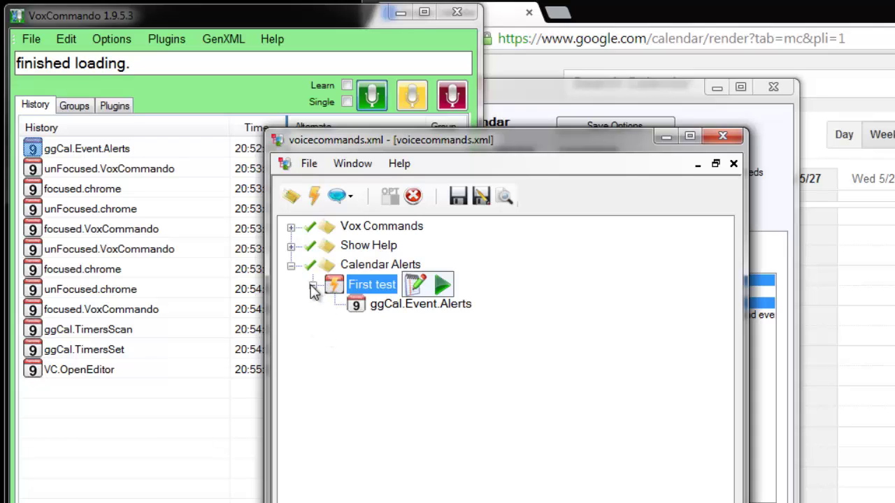
pyautogui.click(311, 286)
pyautogui.click(311, 286)
# - Open First test in the command builder and view the ggCal.Event.Alerts payload in History
pyautogui.click(416, 288)
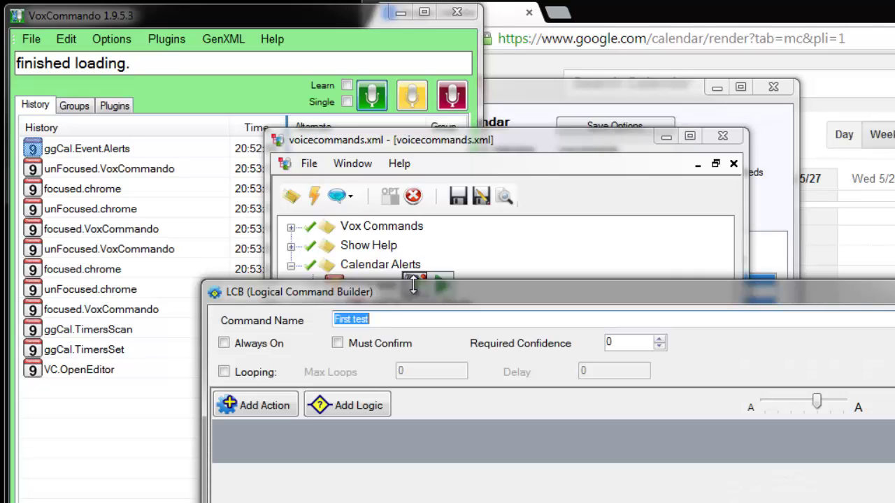
pyautogui.moveTo(396, 244); pyautogui.dragTo(486, 208)
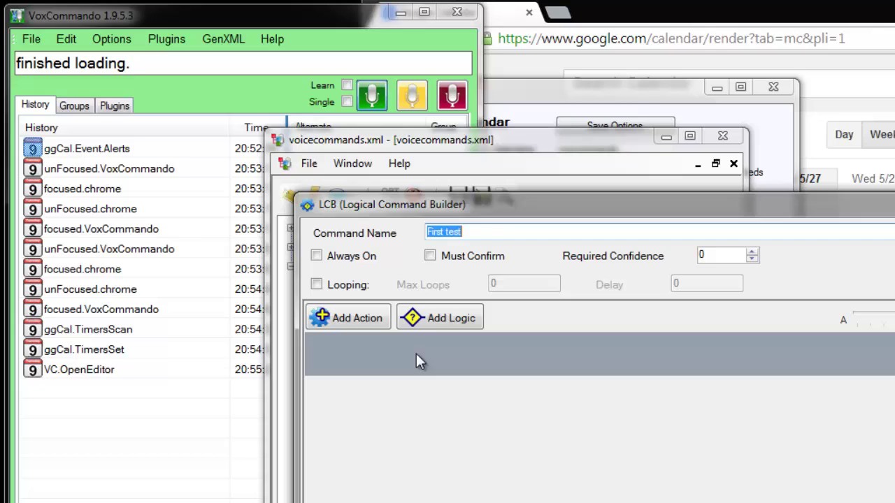
pyautogui.click(122, 456)
pyautogui.moveTo(77, 157)
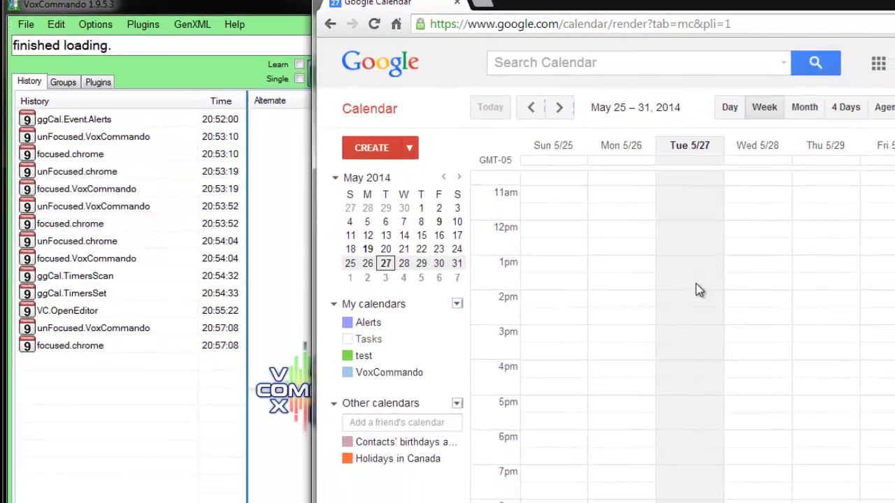
# - Create an 'eat lunch' event at 12pm and move it to Wednesday 5/28
pyautogui.click(635, 227)
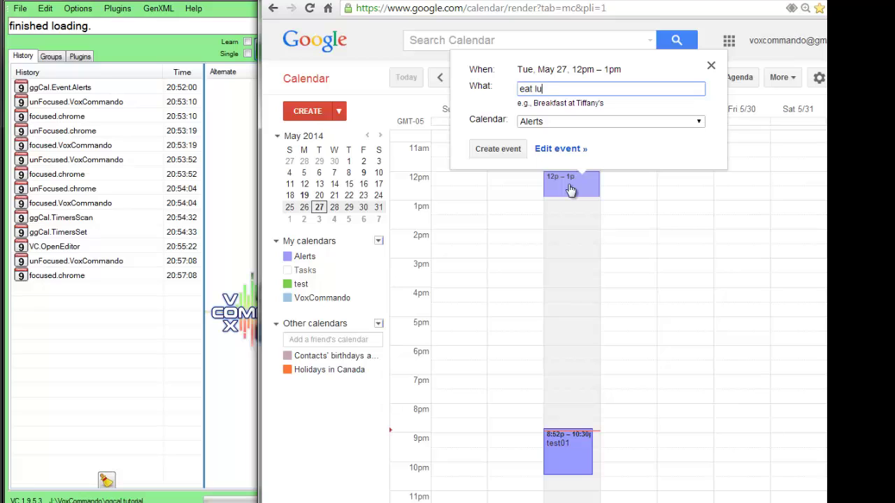
pyautogui.press('Return')
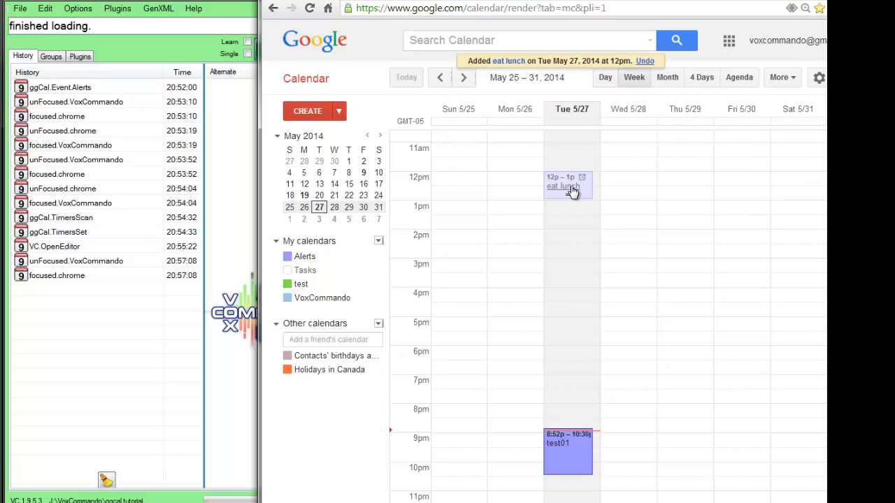
pyautogui.moveTo(572, 191); pyautogui.dragTo(626, 190)
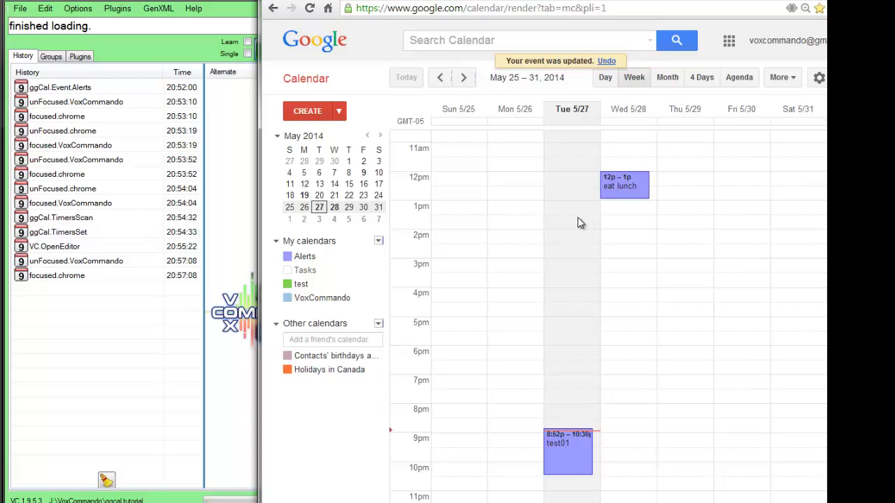
# - Rename the test01 event to 'go to sleep' and save it
pyautogui.moveTo(581, 442); pyautogui.dragTo(563, 474)
pyautogui.click(563, 474)
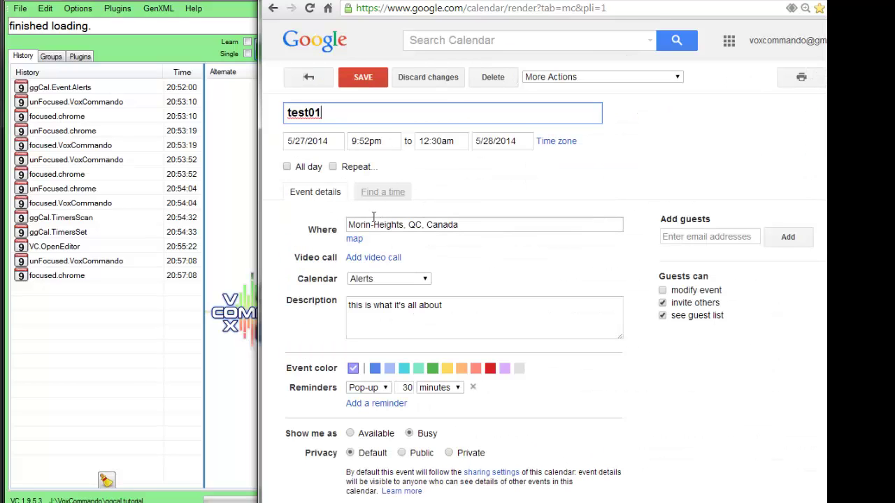
pyautogui.hotkey('ctrl', 'a')
pyautogui.write('go t')
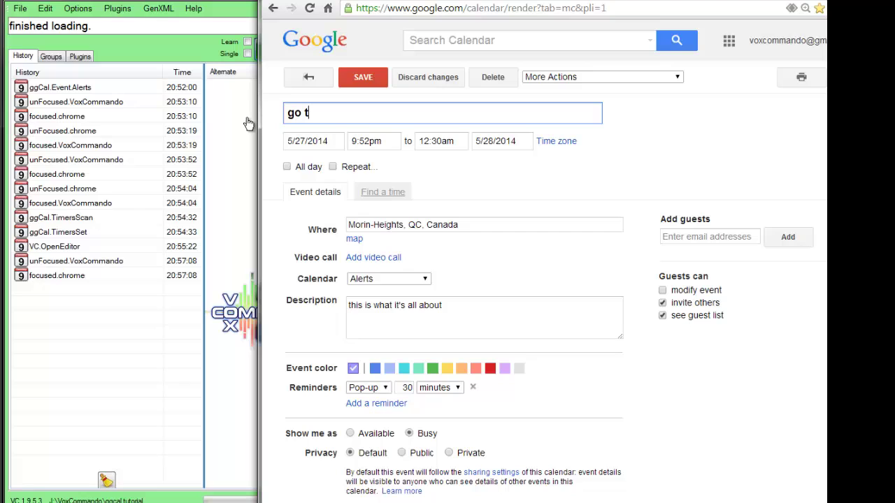
pyautogui.write('o sleep')
pyautogui.click(363, 78)
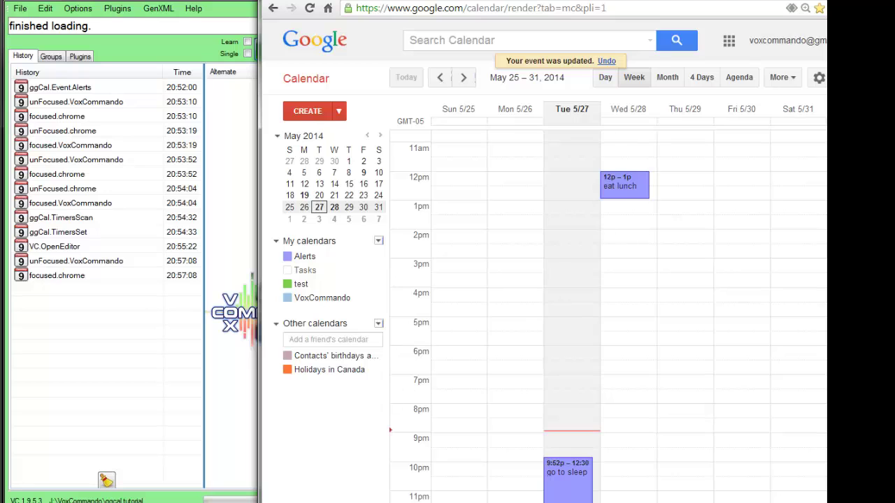
pyautogui.moveTo(420, 502)
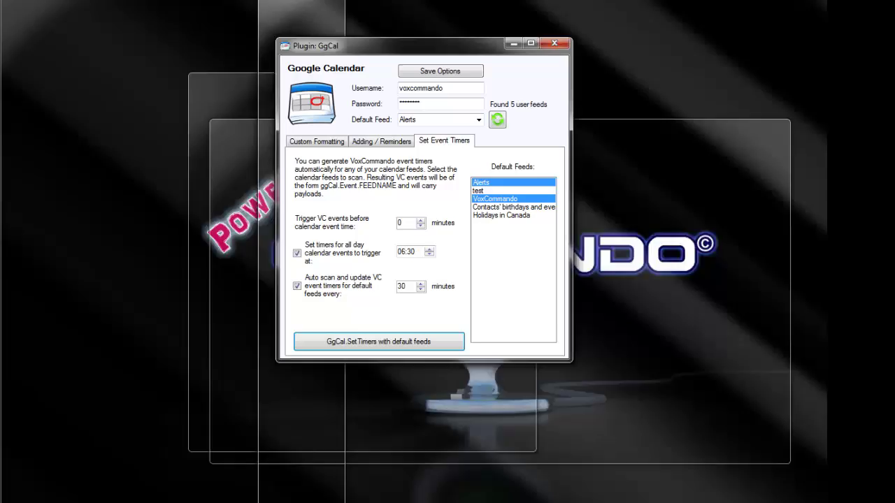
# - Rescan the GgCal feeds with GgCal.SetTimers to set timers for go to sleep and eat lunch
pyautogui.click(343, 489)
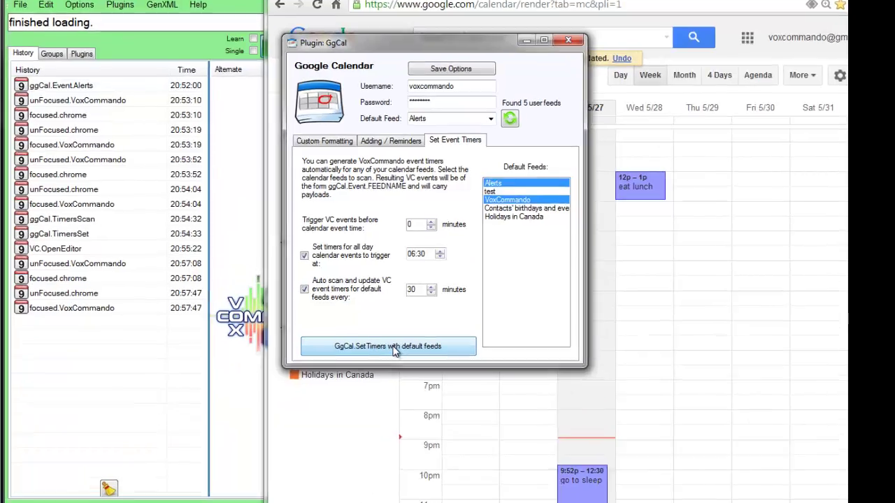
pyautogui.click(386, 343)
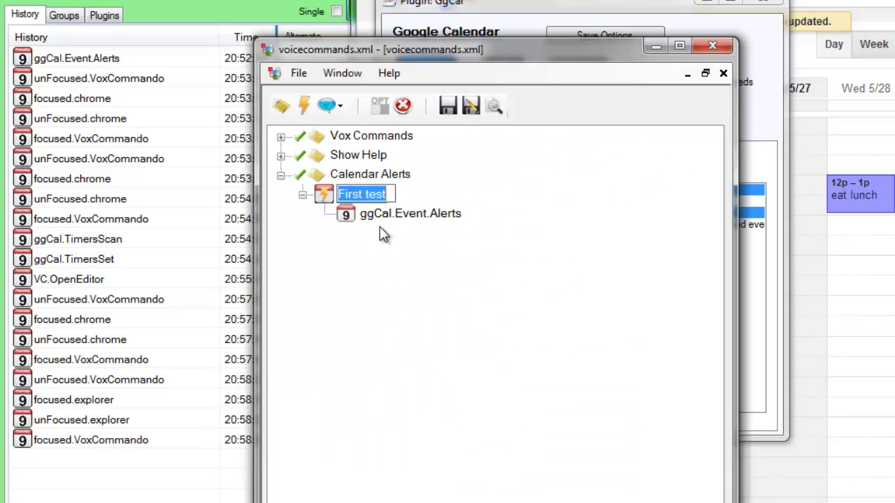
# - Name the new command 'Alerts Feed' and open it in the command builder
pyautogui.write('Alert')
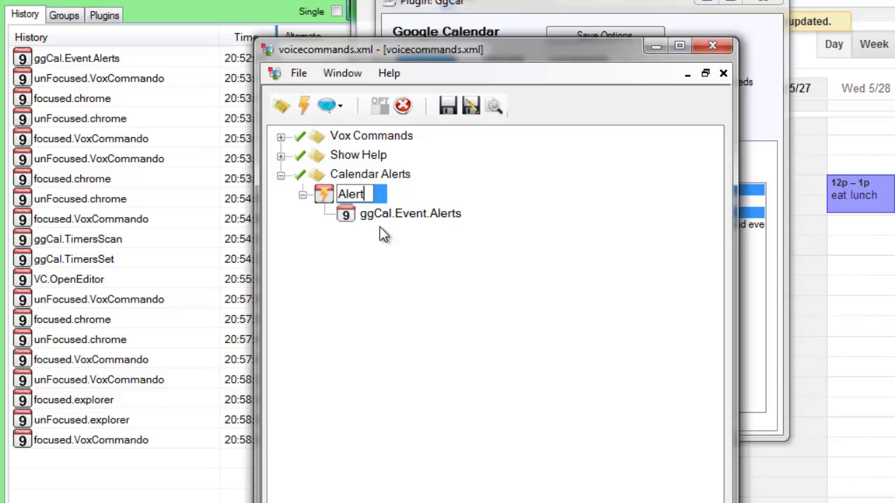
pyautogui.write(' Feed')
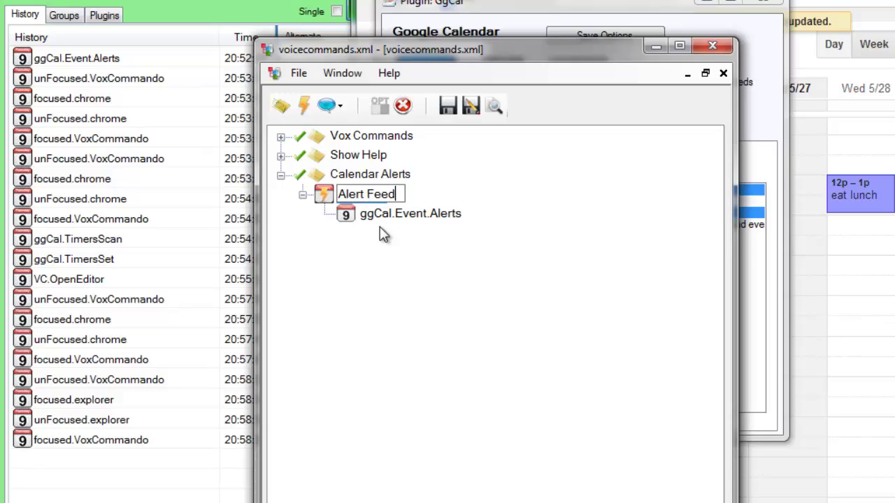
pyautogui.write('s')
pyautogui.click(382, 234)
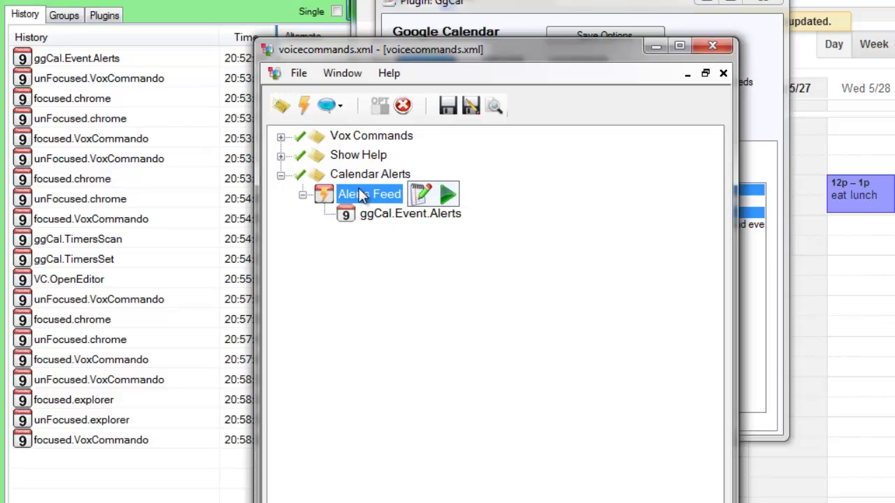
pyautogui.click(421, 196)
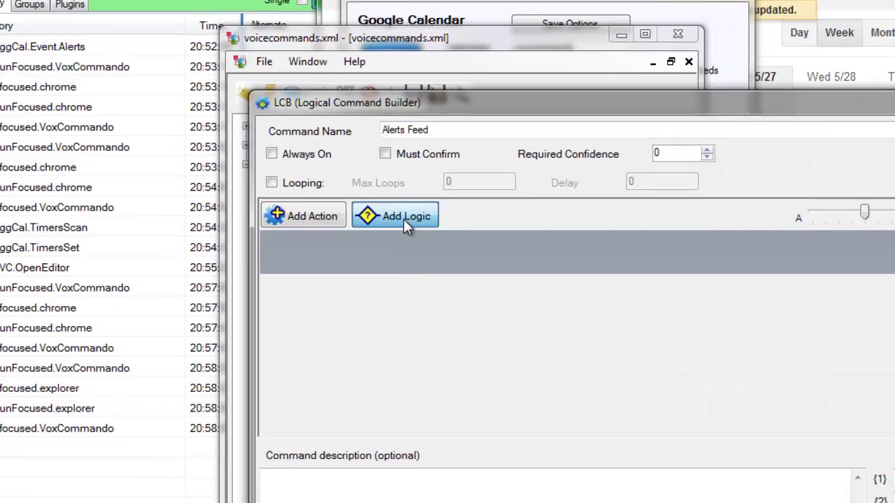
# - Add an If block with an (A)==(B) condition testing whether {1} equals 'eat lunch'
pyautogui.click(419, 226)
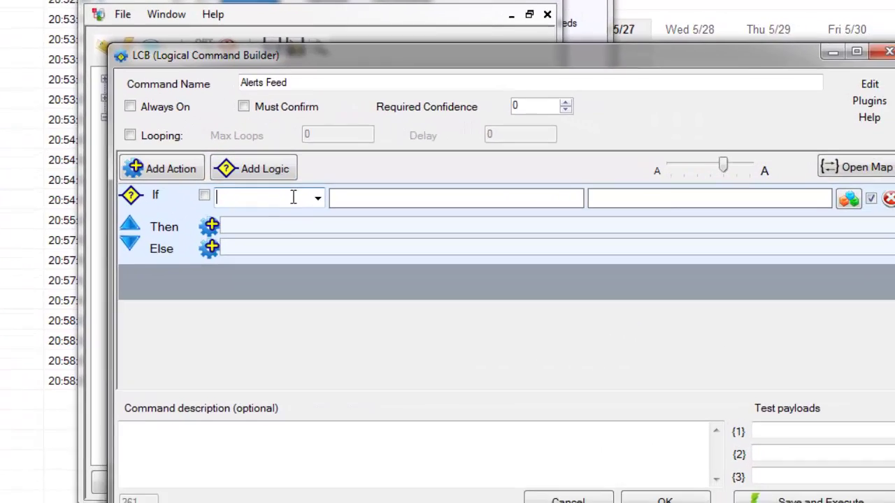
pyautogui.click(310, 214)
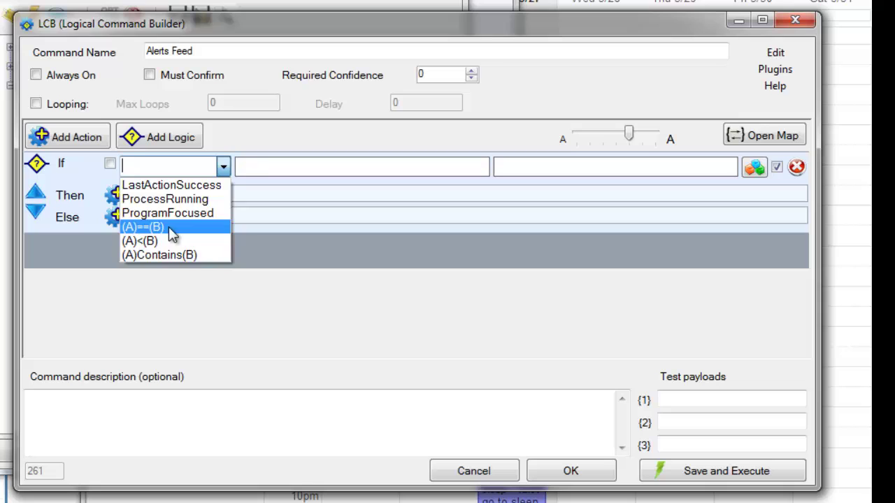
pyautogui.click(170, 228)
pyautogui.click(269, 166)
pyautogui.write('{')
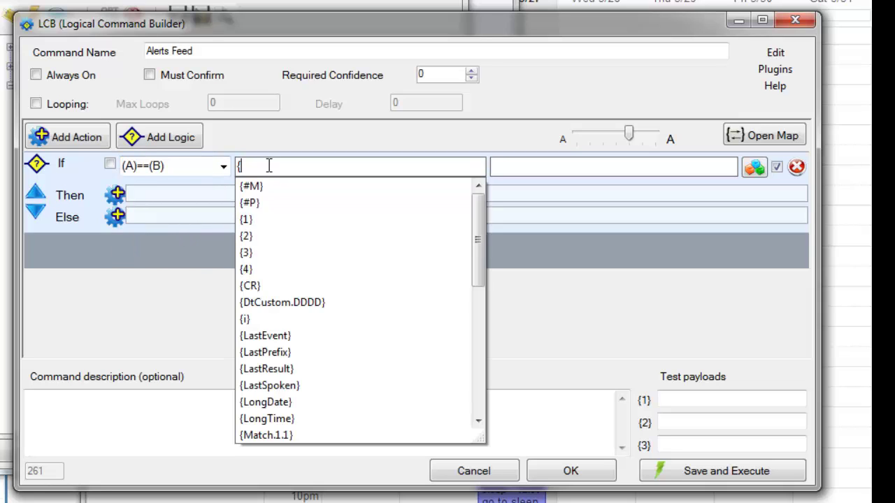
pyautogui.write('1}')
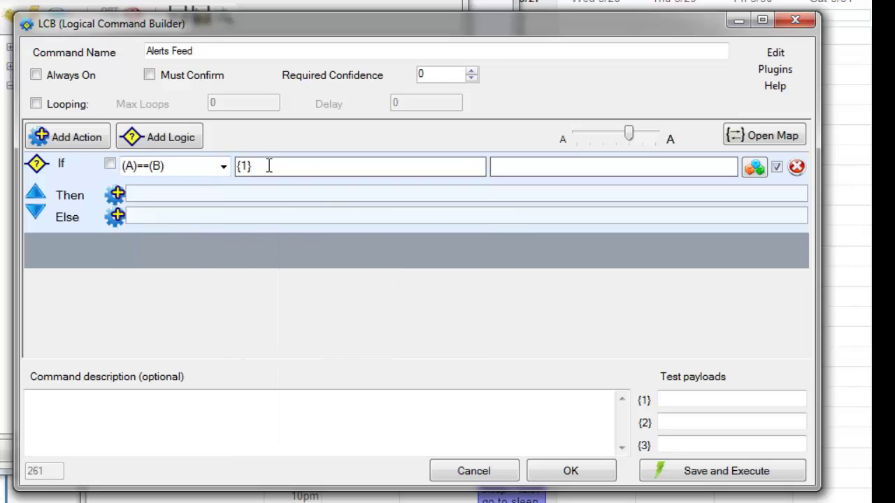
pyautogui.click(520, 171)
pyautogui.write('eat lunch')
# - Add an empty Then action and a second If/Then/Else logic block
pyautogui.click(198, 194)
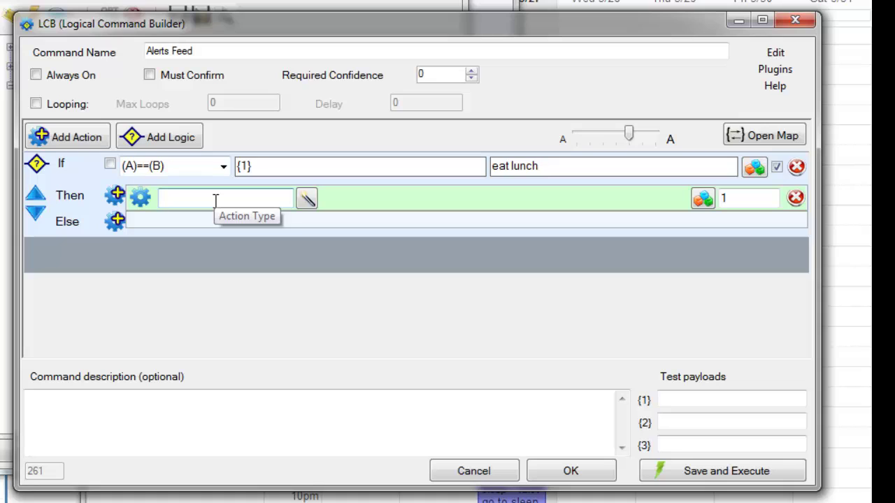
pyautogui.click(180, 197)
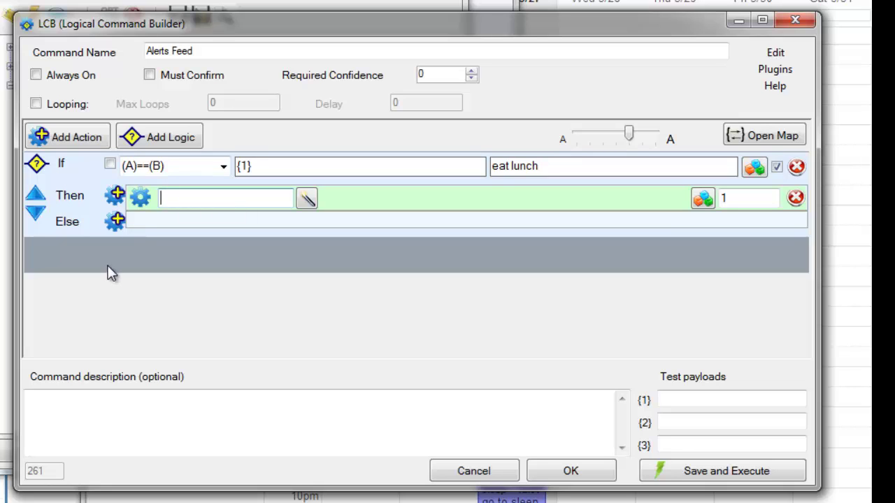
pyautogui.click(172, 140)
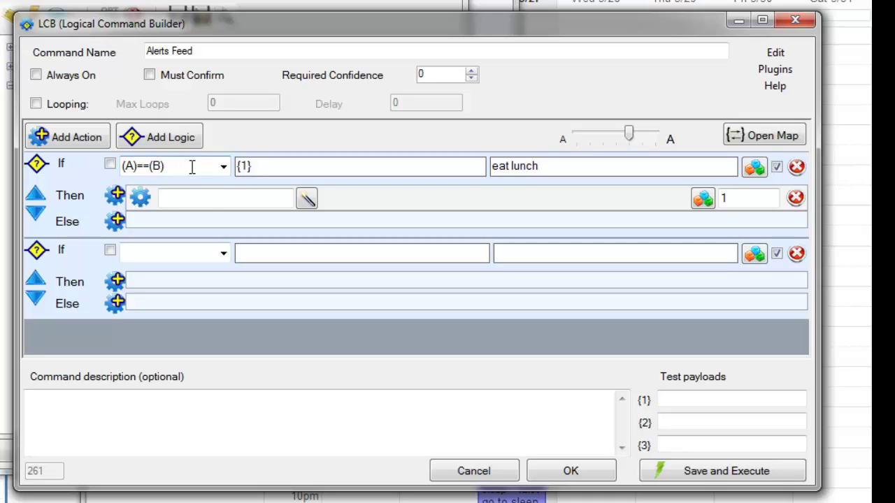
# - Narrow the command builder, check eat lunch in the calendar, and delete the first logic block
pyautogui.press('Tab')
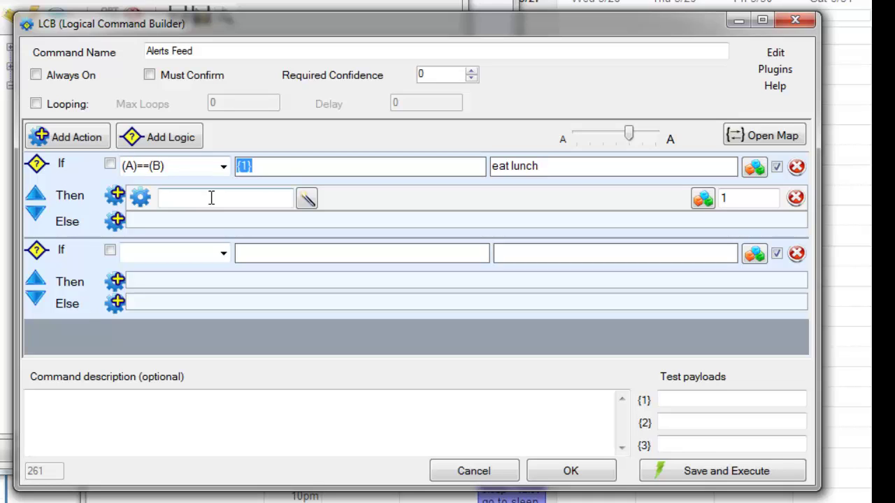
pyautogui.click(261, 166)
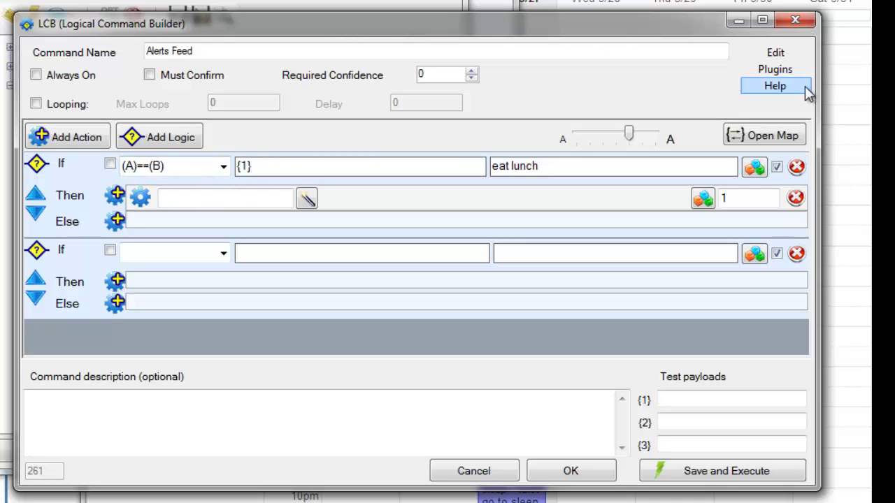
pyautogui.moveTo(820, 86); pyautogui.dragTo(584, 84)
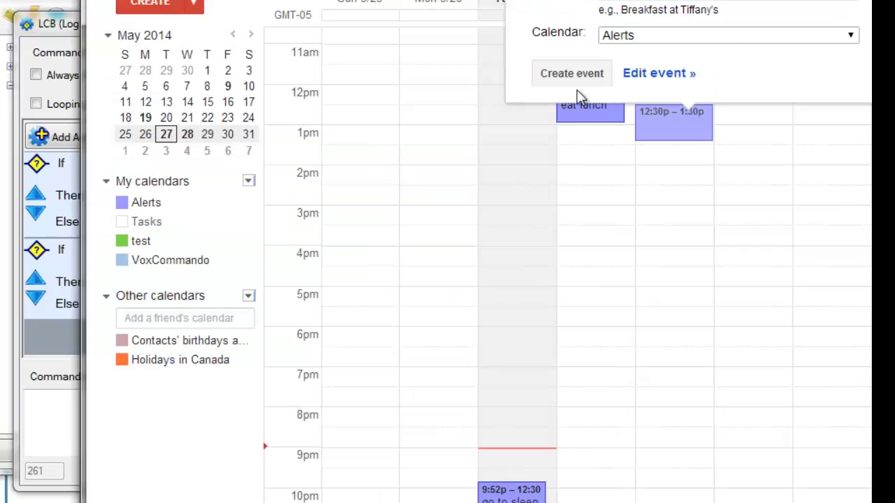
pyautogui.click(579, 93)
pyautogui.click(64, 35)
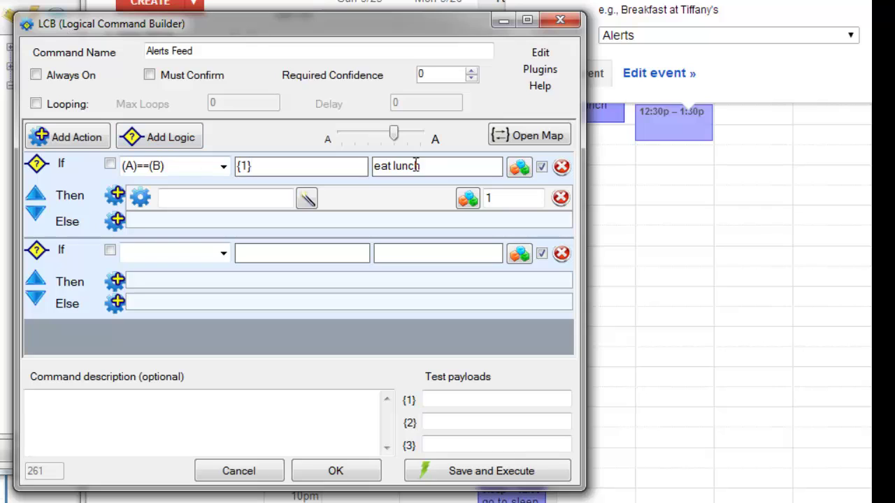
pyautogui.click(562, 166)
# - Delete the second logic block and add a VC.TriggerEvent action firing cal.alerts.{1}
pyautogui.click(562, 166)
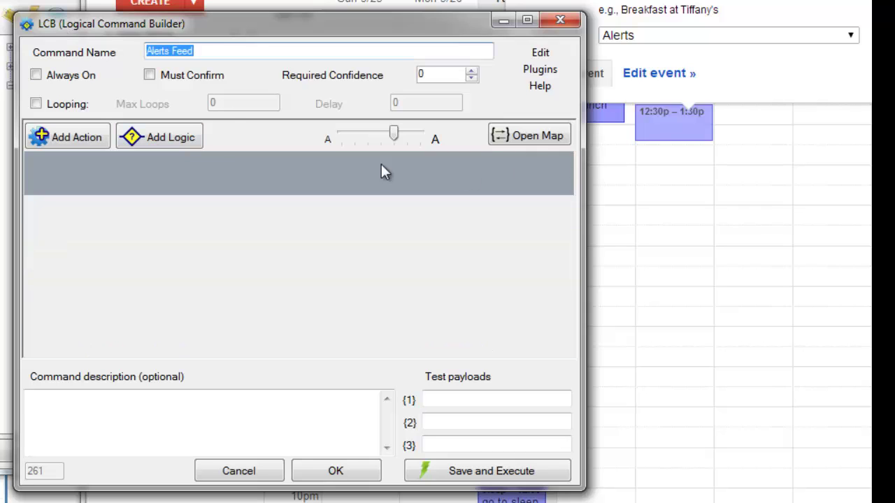
pyautogui.click(197, 170)
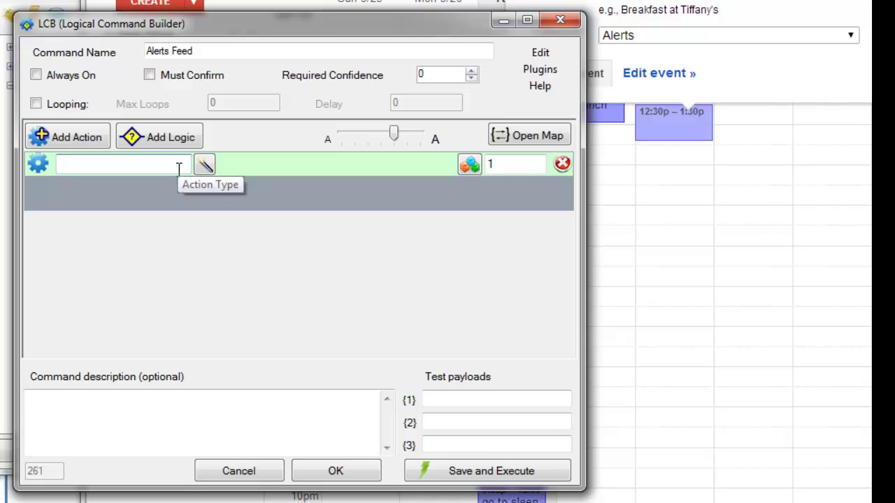
pyautogui.click(180, 168)
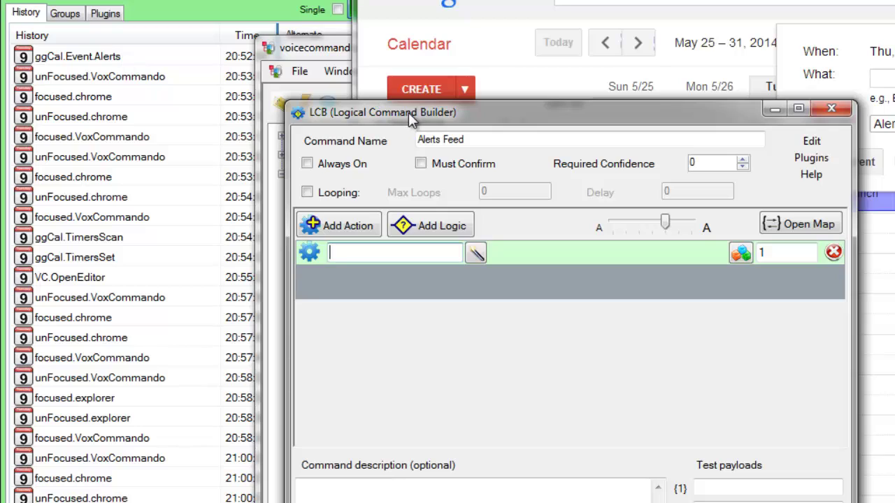
pyautogui.write('v')
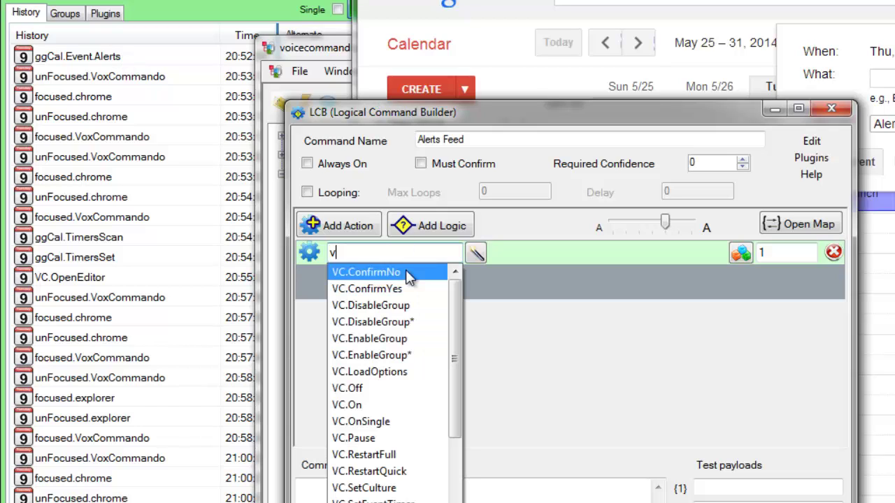
pyautogui.write('c.tr')
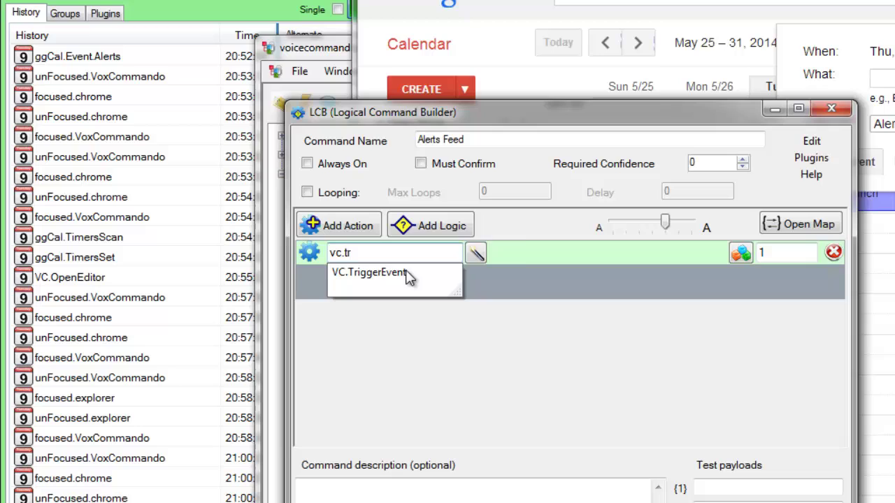
pyautogui.click(410, 273)
pyautogui.click(514, 252)
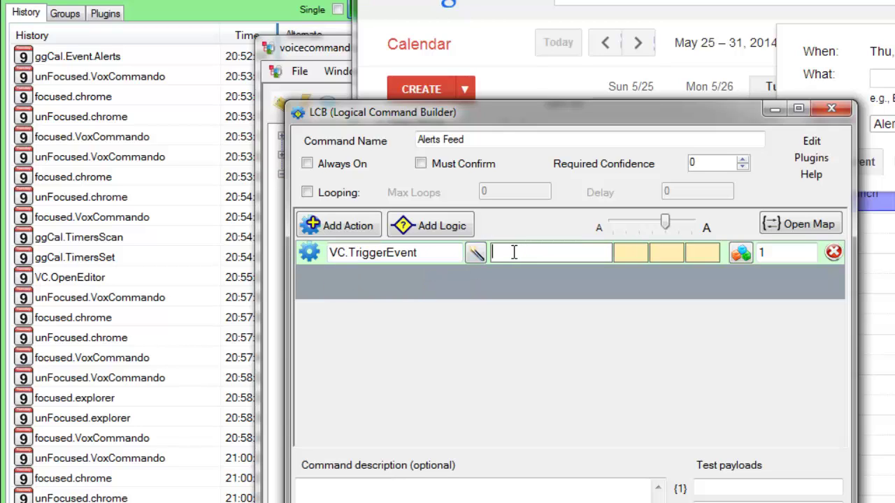
pyautogui.write('cal.alerts.{1}')
# - Create an 'eat breakfast' event on Tuesday 7–8am in the Alerts calendar
pyautogui.moveTo(705, 122); pyautogui.dragTo(581, 191)
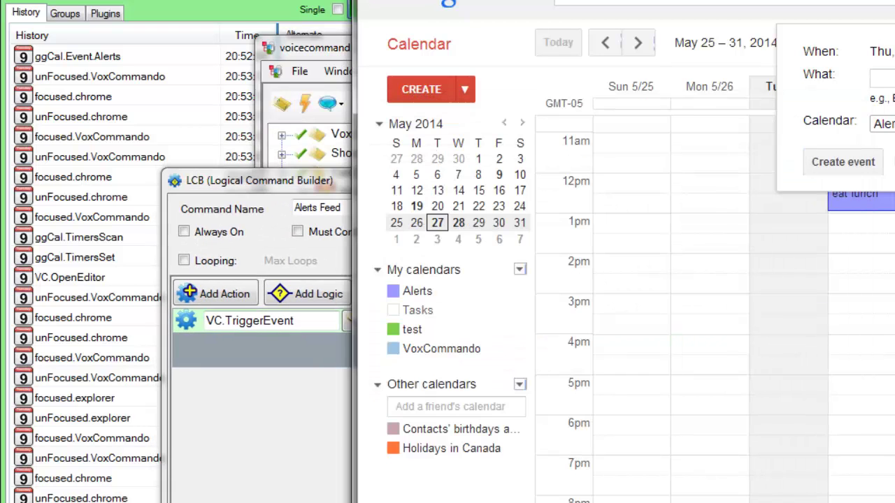
pyautogui.click(764, 204)
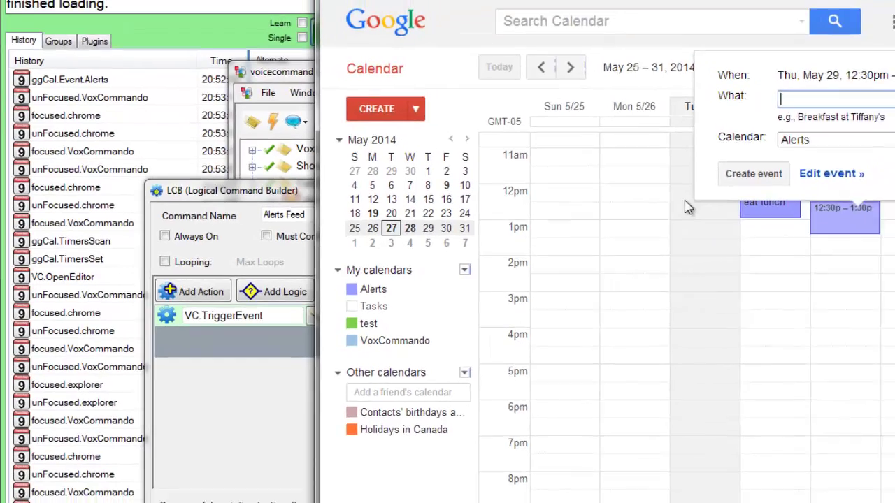
pyautogui.click(769, 189)
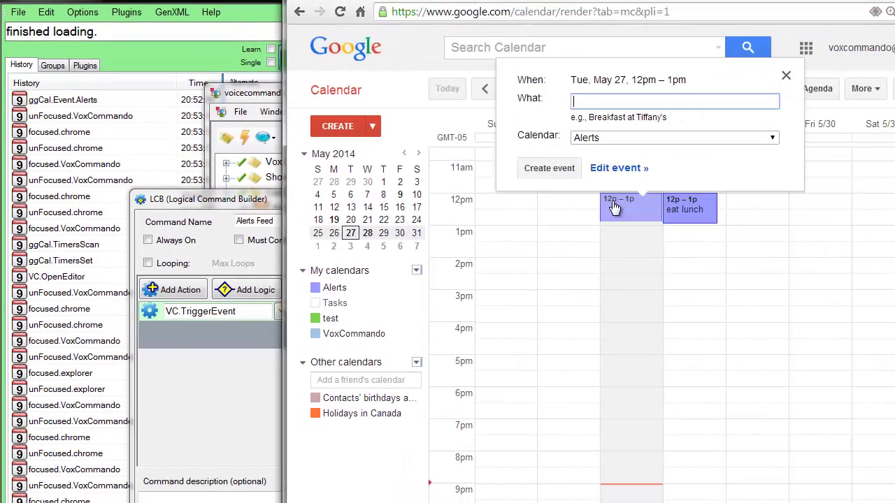
pyautogui.scroll(3, 615, 295)
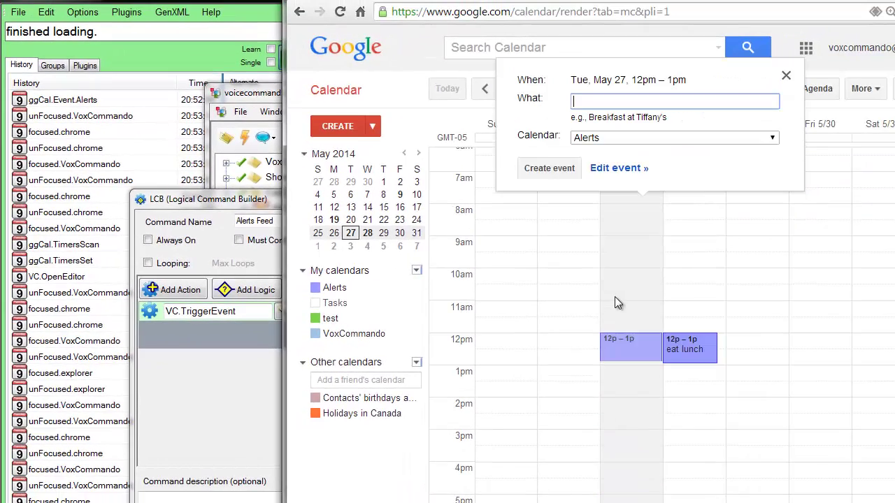
pyautogui.click(619, 250)
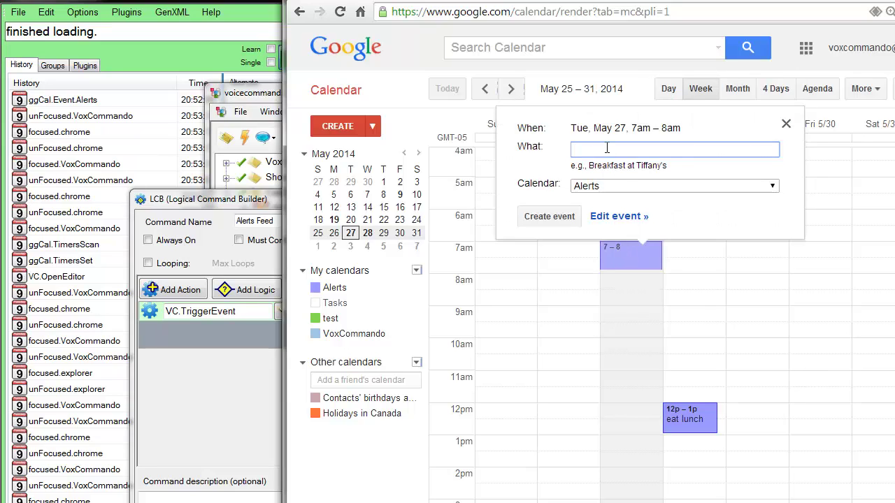
pyautogui.write('eat breakfast')
pyautogui.click(550, 217)
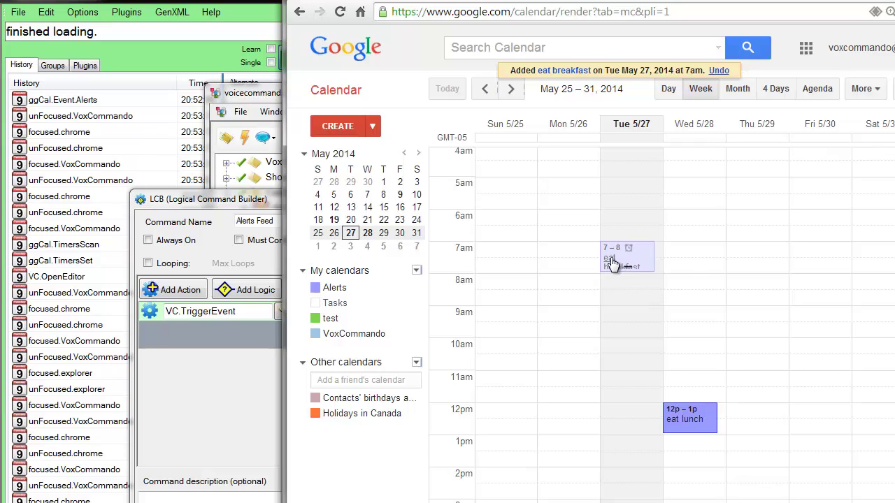
pyautogui.click(199, 220)
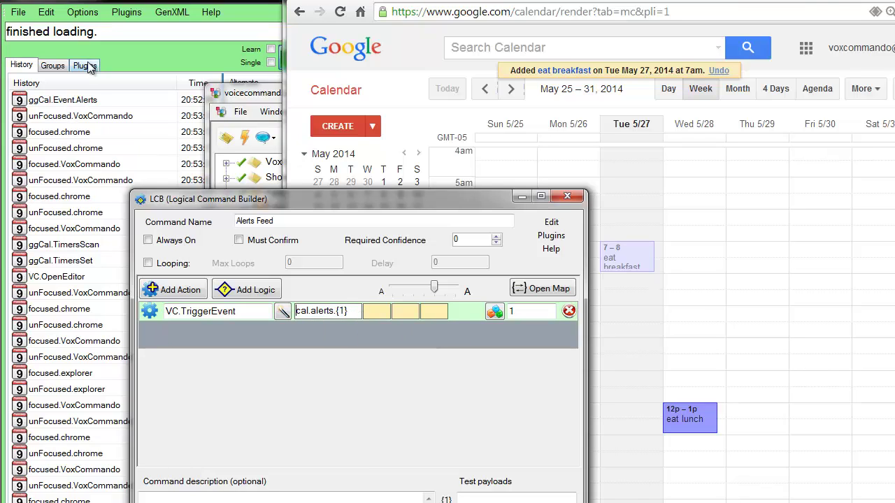
# - Clear the history and save-and-execute Alerts Feed with test payload 'eat lunch'
pyautogui.click(77, 103)
pyautogui.moveTo(77, 103)
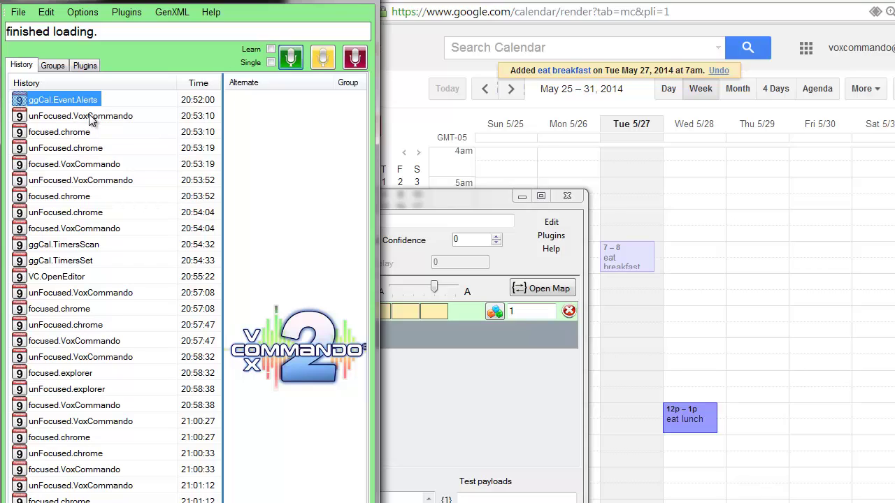
pyautogui.click(468, 196)
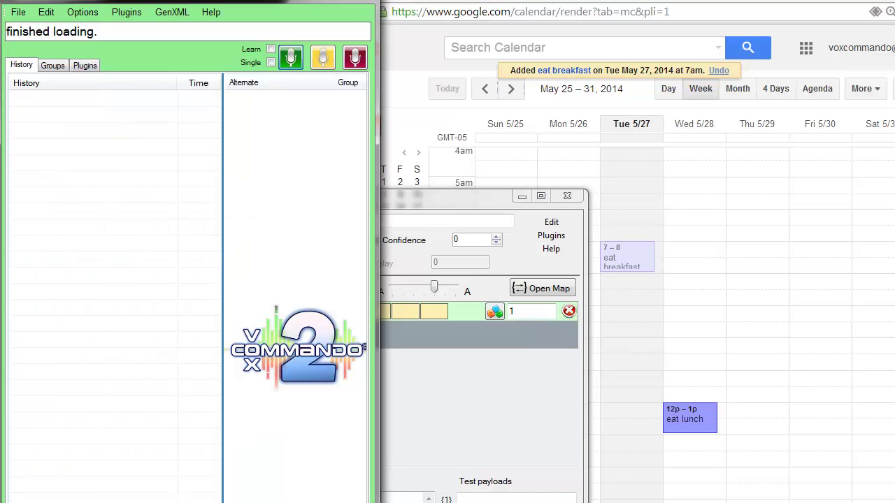
pyautogui.moveTo(457, 201); pyautogui.dragTo(598, 191)
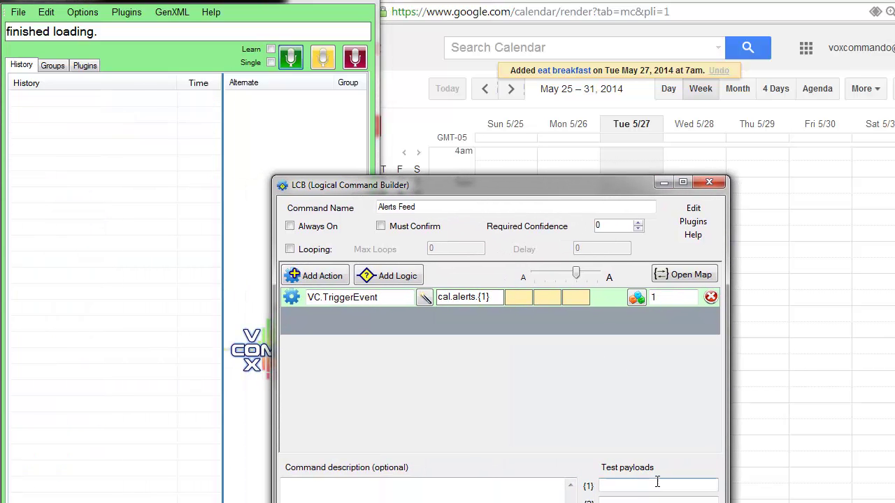
pyautogui.click(658, 482)
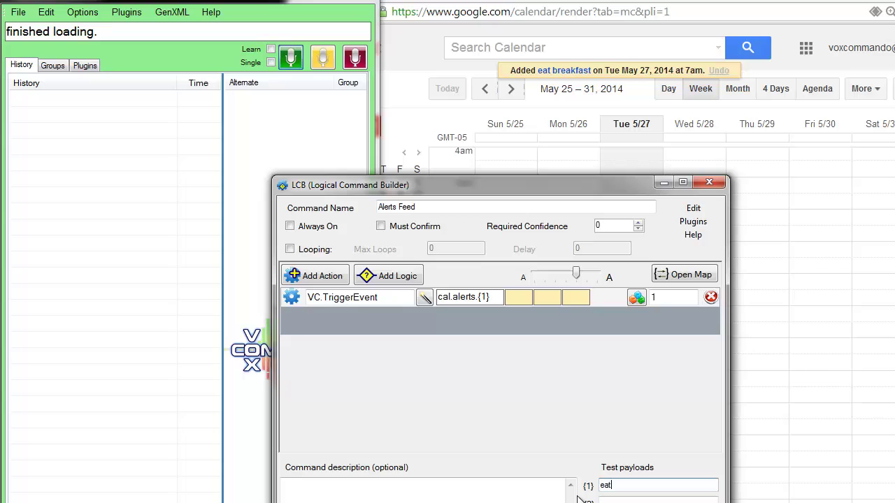
pyautogui.write('eat lunch')
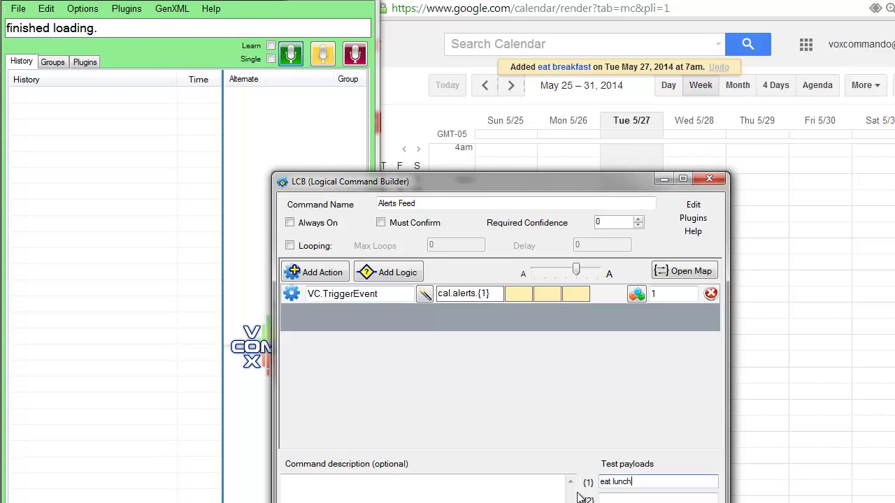
pyautogui.click(657, 488)
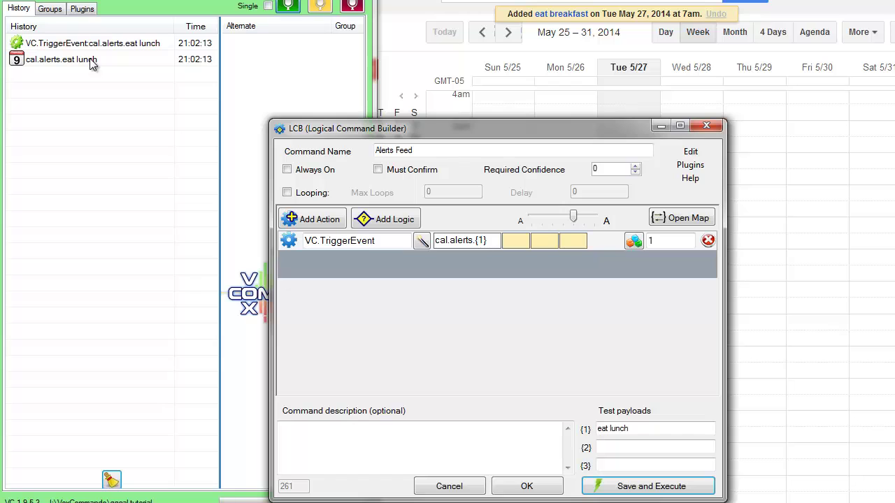
# - Close the builder and rename the command to 'Alerts Feed Master which creates other events'
pyautogui.click(521, 487)
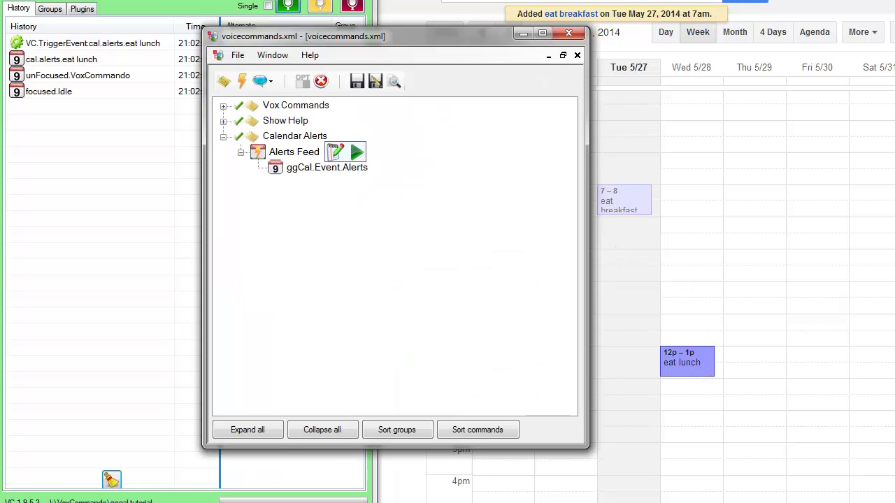
pyautogui.click(291, 153)
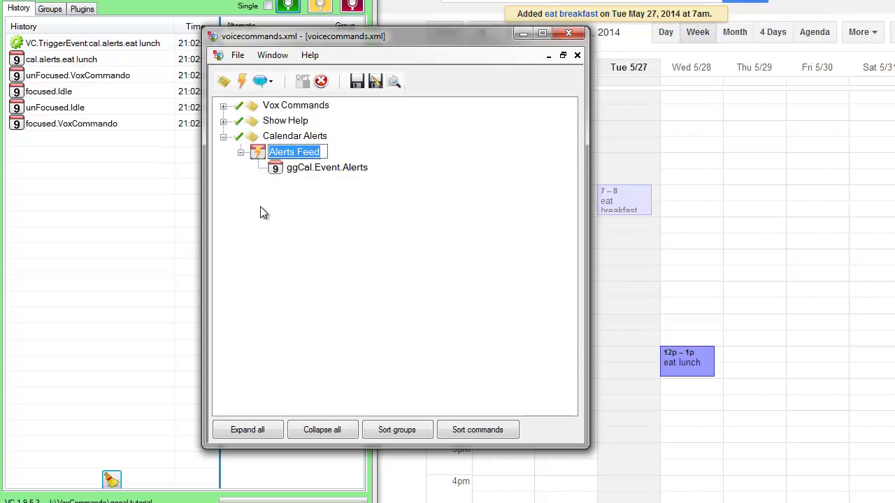
pyautogui.press('End')
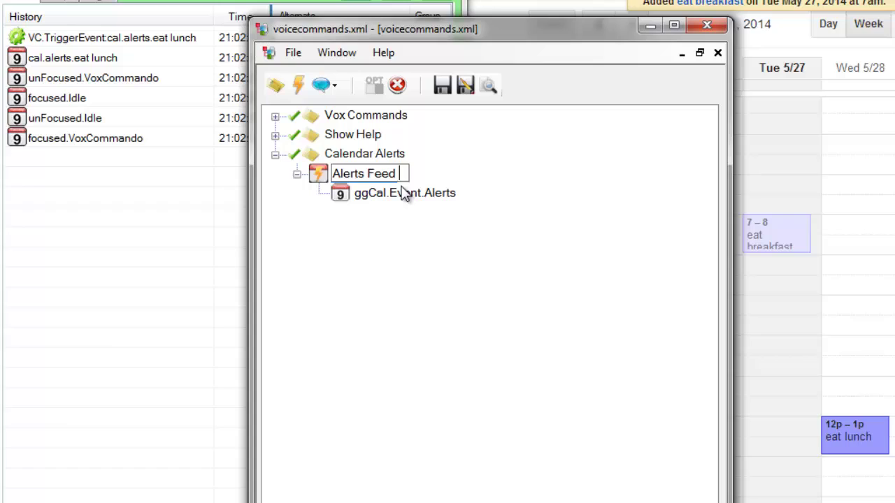
pyautogui.write('Master wh')
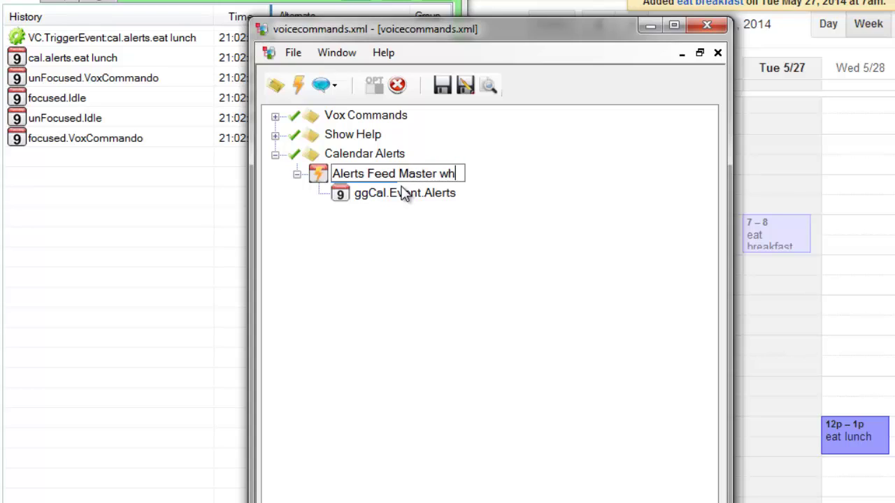
pyautogui.write('ich creates o')
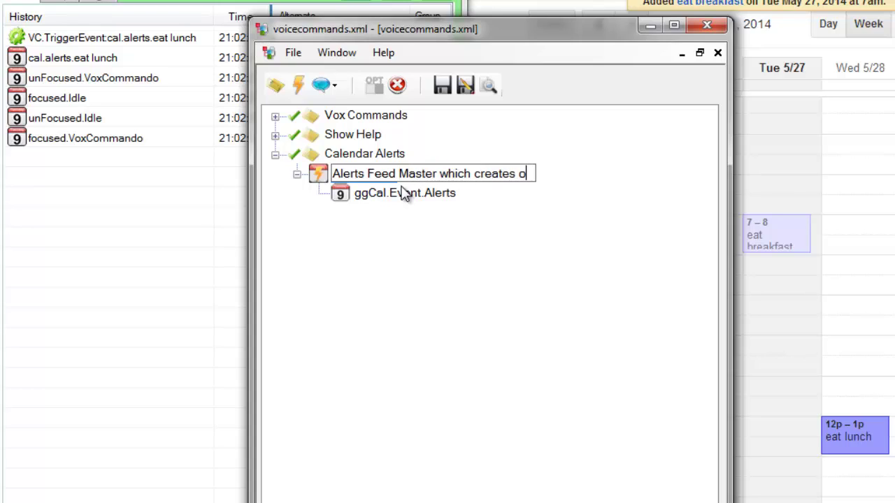
pyautogui.write('ther events')
pyautogui.press('Return')
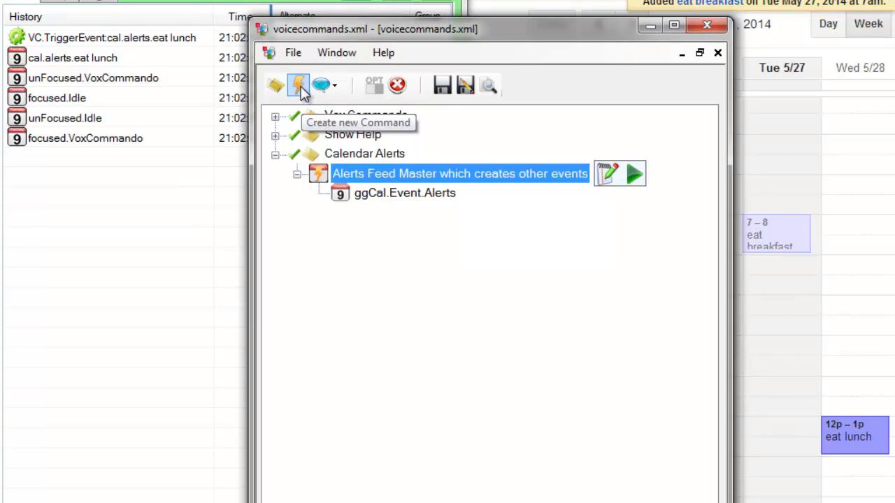
# - Add three new commands, name the first eat lunch, and trigger it with cal.alerts.eat lunch
pyautogui.click(299, 88)
pyautogui.click(299, 88)
pyautogui.click(300, 89)
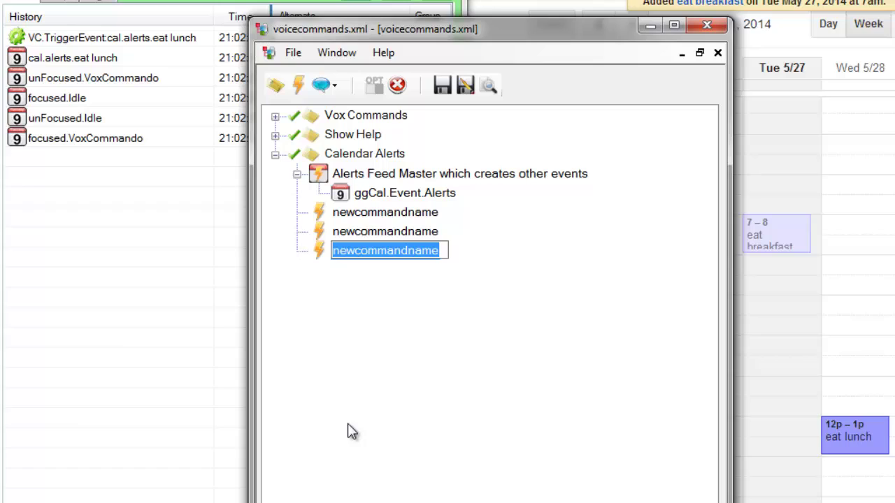
pyautogui.click(362, 212)
pyautogui.click(377, 211)
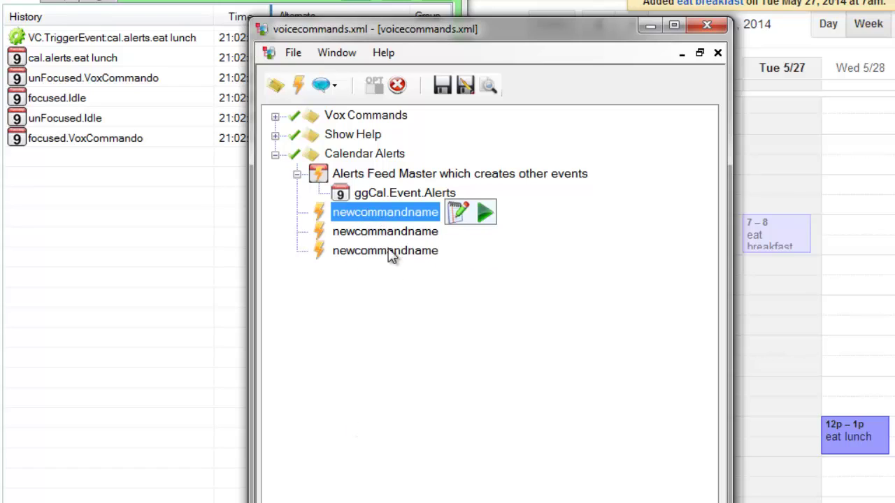
pyautogui.write('eat lunch')
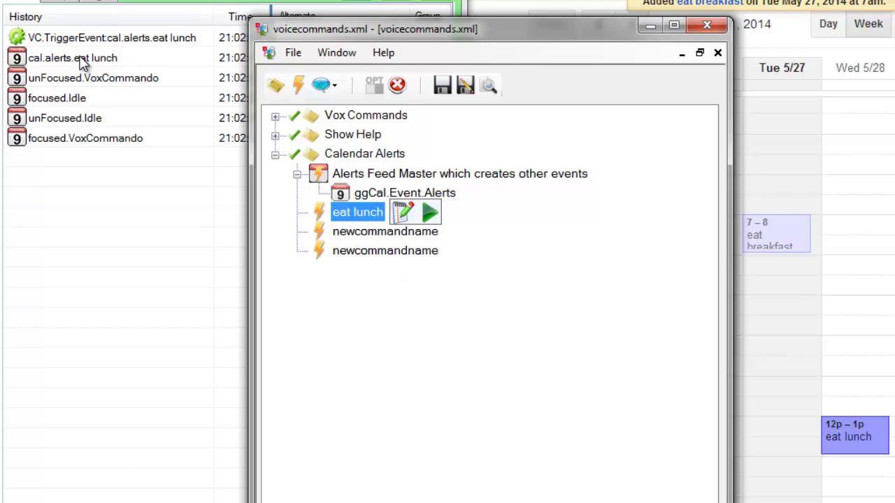
pyautogui.moveTo(82, 56); pyautogui.dragTo(350, 211)
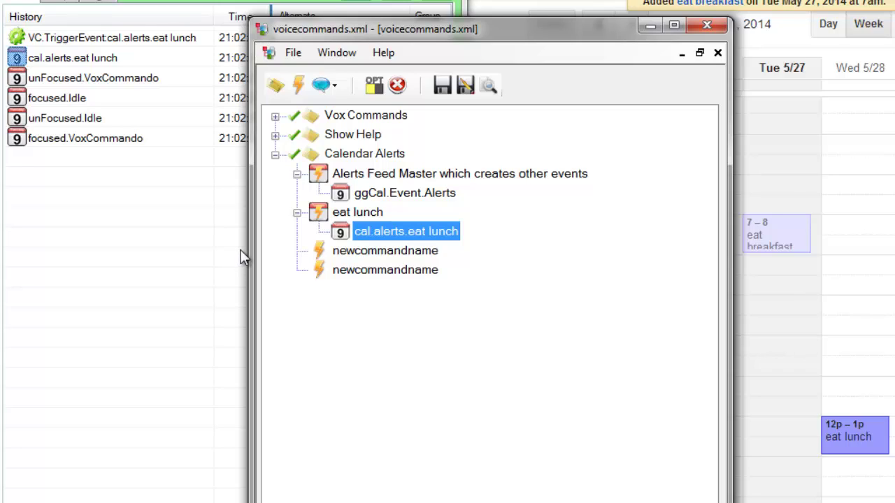
# - Copy the lunch event to a second command named eat breakfast, renaming the event cal.alerts.eat breakfast
pyautogui.moveTo(382, 254); pyautogui.dragTo(381, 253)
pyautogui.click(381, 252)
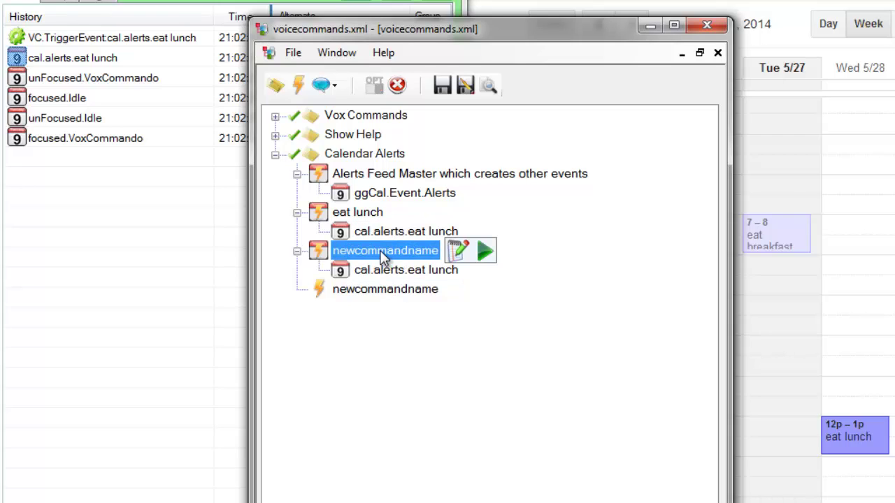
pyautogui.click(381, 252)
pyautogui.write('eat break')
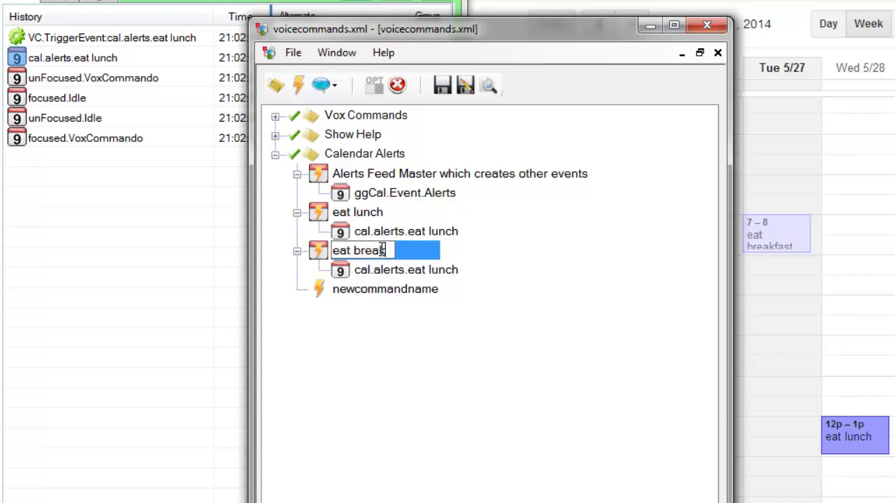
pyautogui.write('fast')
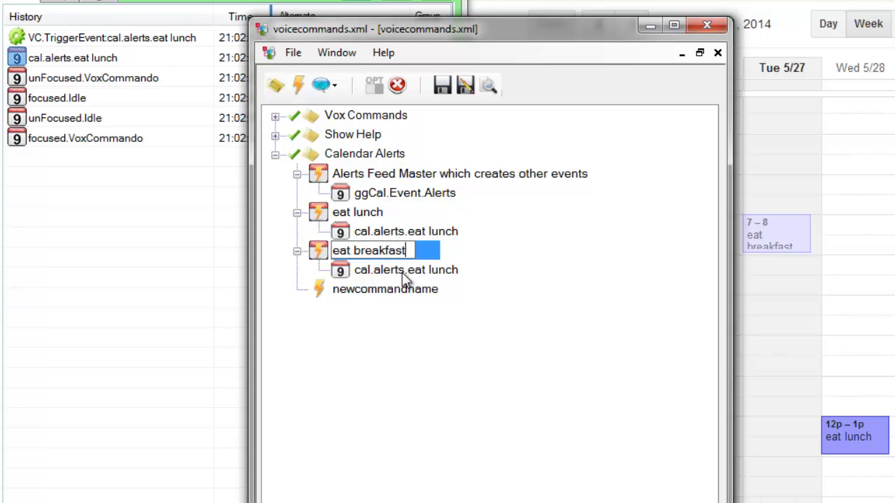
pyautogui.click(412, 273)
pyautogui.click(410, 271)
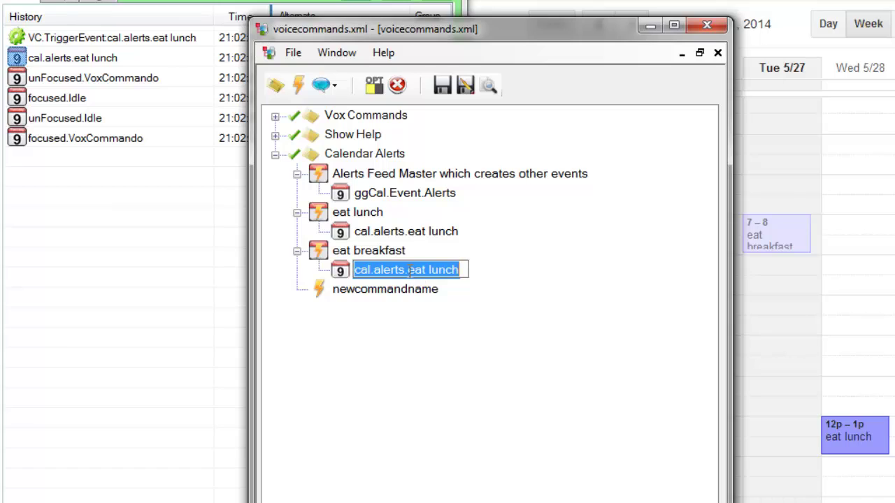
pyautogui.doubleClick(429, 270)
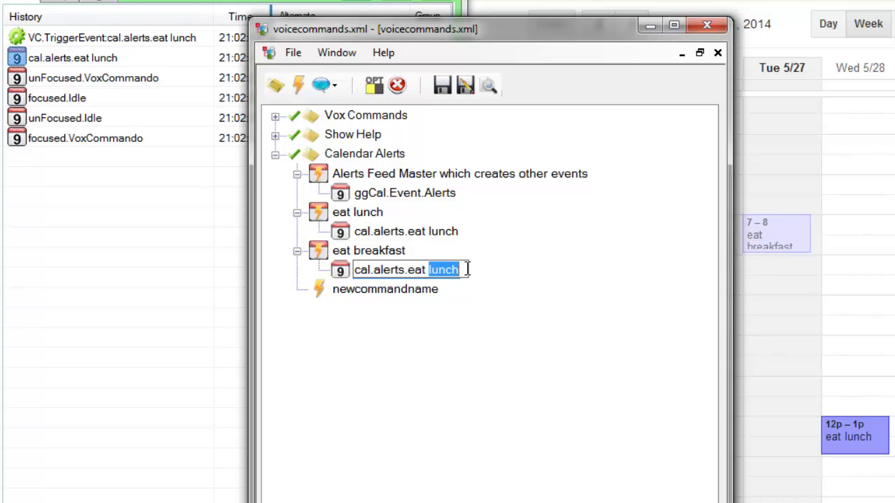
pyautogui.write('breakfast')
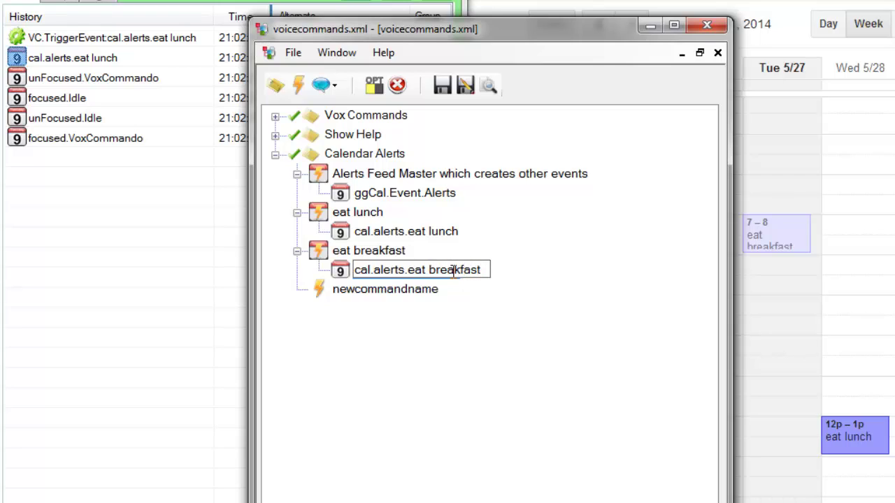
pyautogui.press('Return')
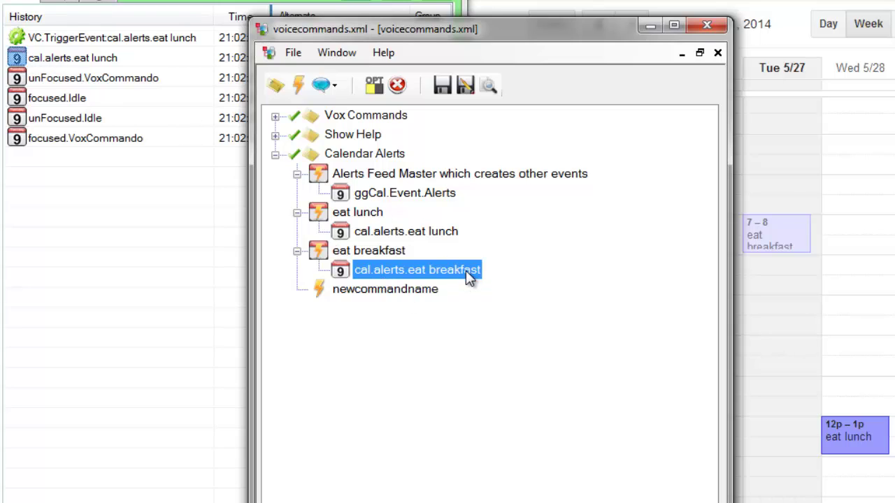
# - Give eat lunch a TTS.Speak action that says 'lunch time!'
pyautogui.doubleClick(362, 219)
pyautogui.click(384, 258)
pyautogui.write('tt')
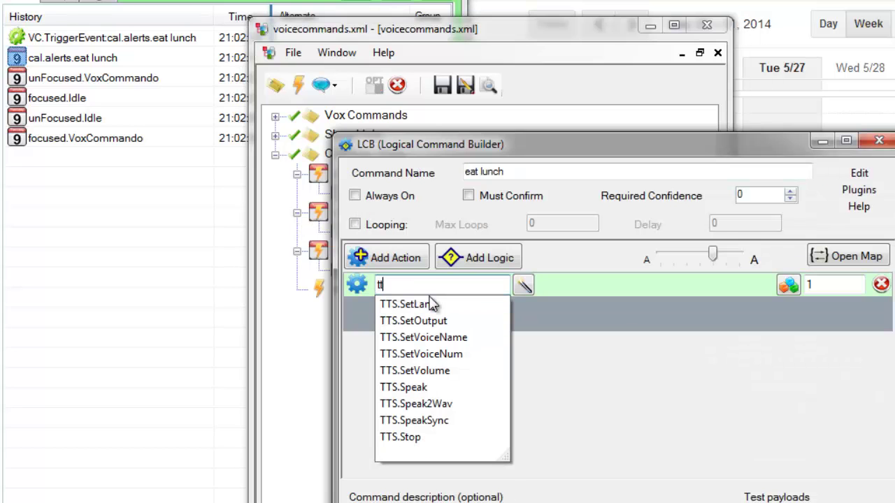
pyautogui.write('s.sp')
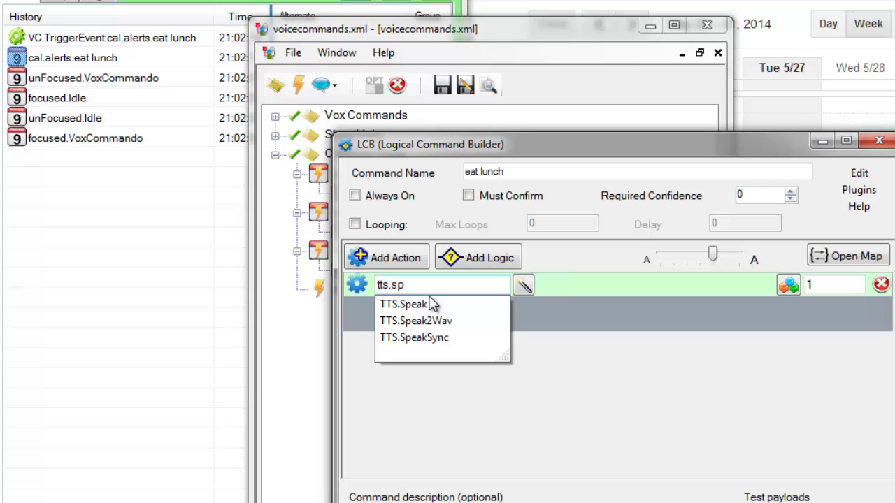
pyautogui.click(432, 304)
pyautogui.click(556, 284)
pyautogui.write('lunch t')
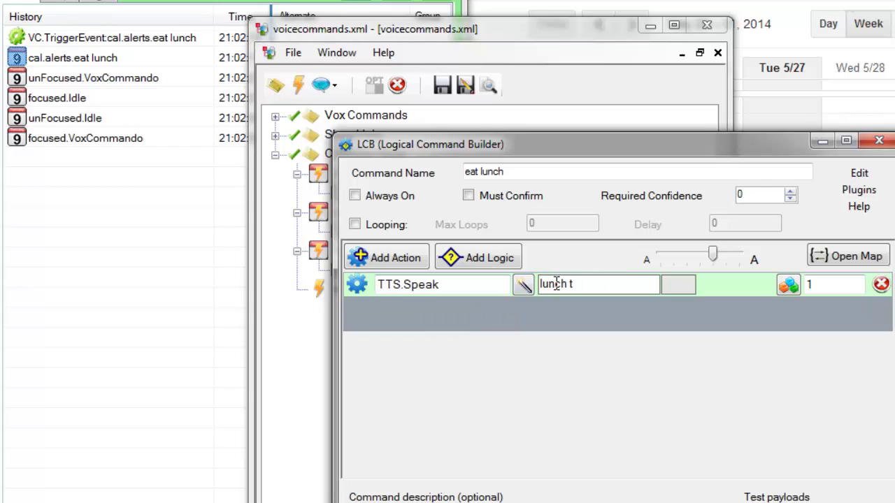
pyautogui.write('ime!')
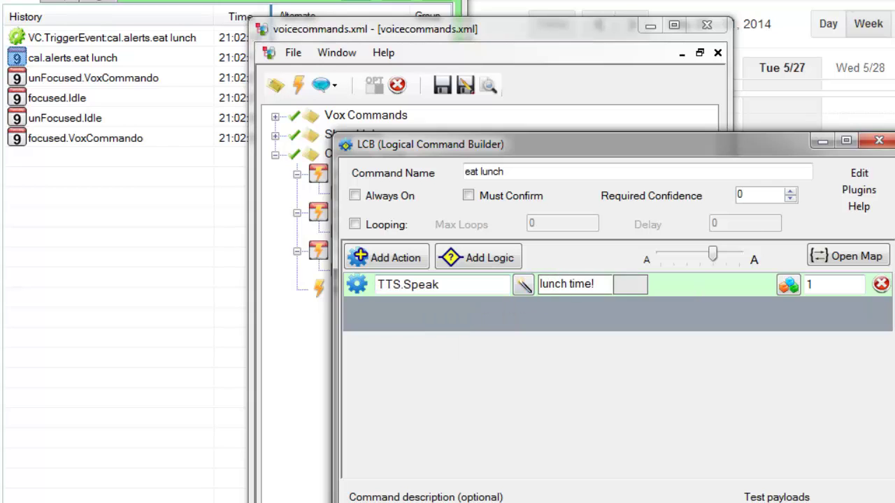
pyautogui.press('Return')
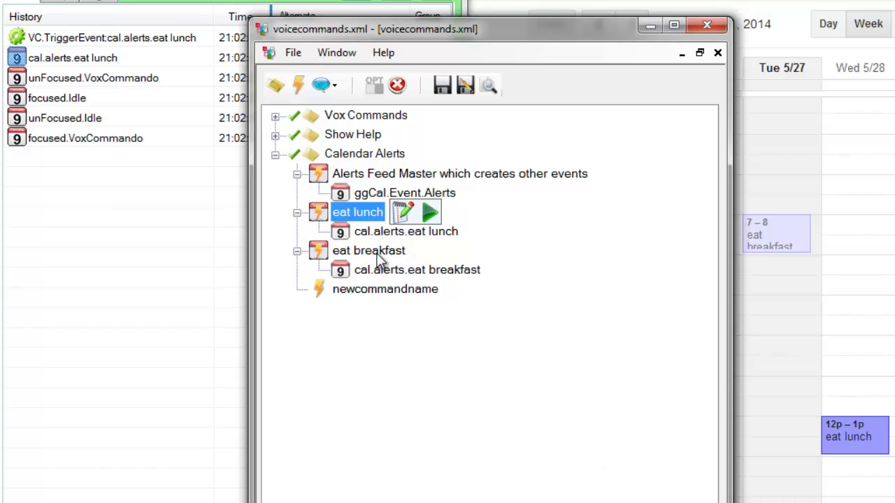
# - Give eat breakfast an OSD.ShowText action showing 'Time for eggs!' and save the command file
pyautogui.doubleClick(375, 255)
pyautogui.click(375, 256)
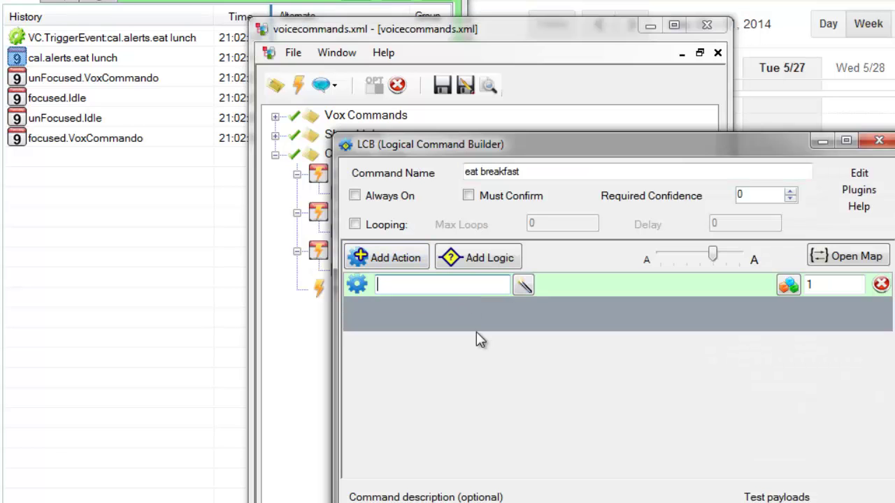
pyautogui.write('osd.showtext')
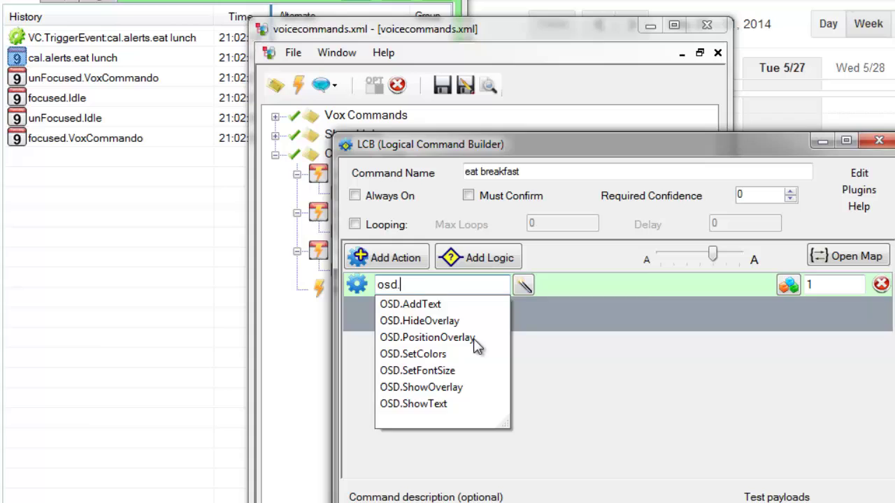
pyautogui.click(552, 287)
pyautogui.write('Tim')
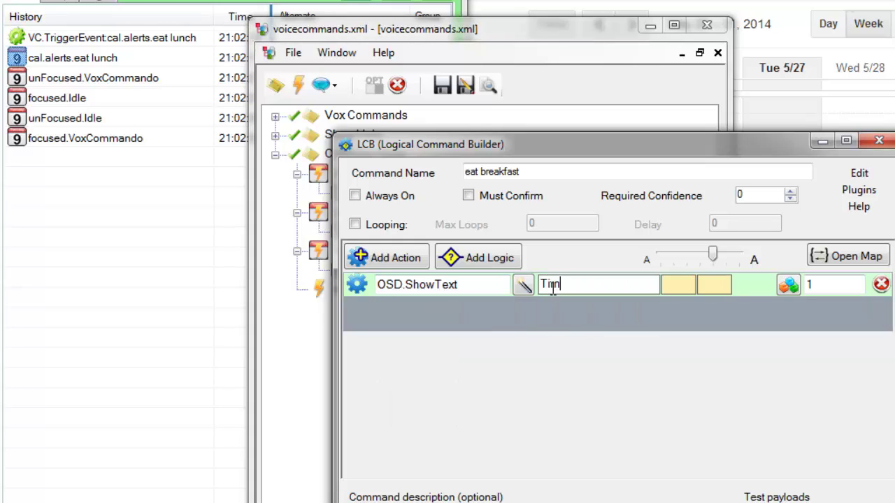
pyautogui.write('e for eggs!')
pyautogui.press('Return')
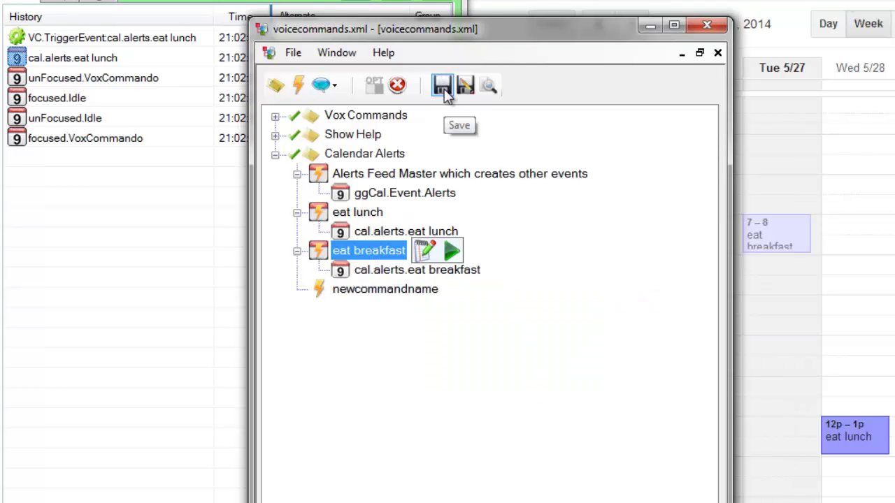
pyautogui.click(444, 87)
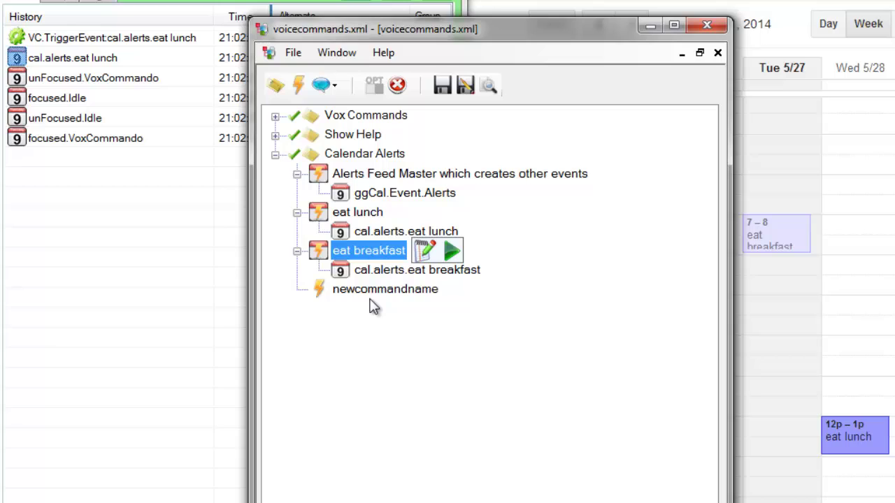
# - Rename the third new command to today final
pyautogui.click(374, 294)
pyautogui.press('F2')
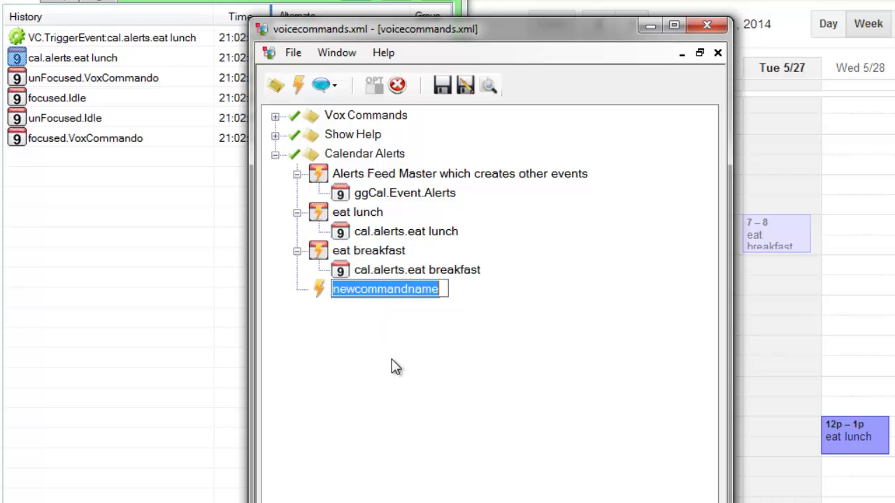
pyautogui.write('today')
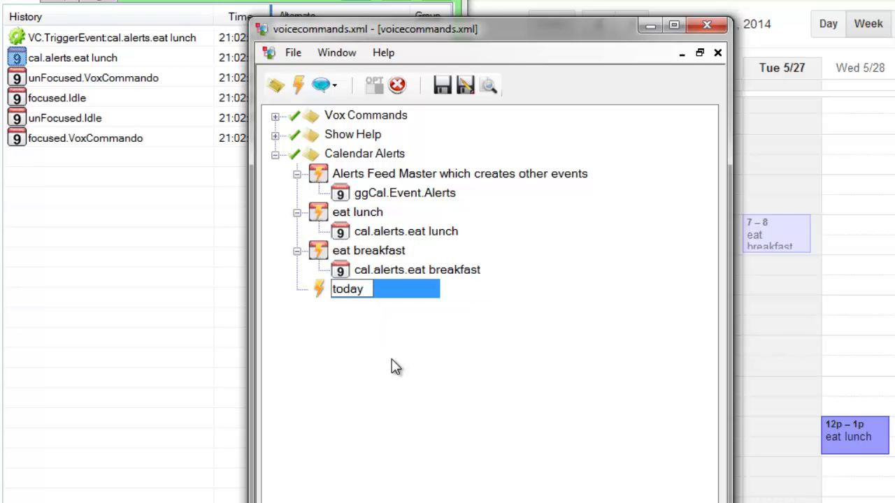
pyautogui.write(' final')
pyautogui.press('Return')
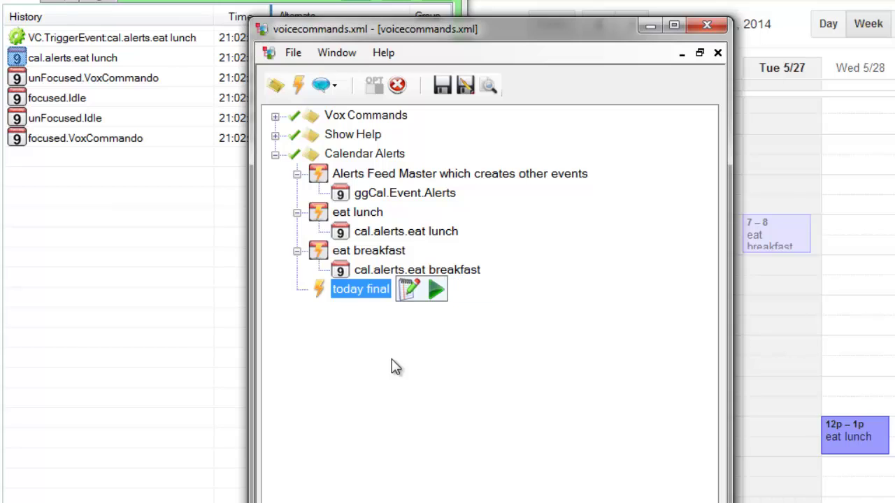
# - Copy the breakfast event onto today final and rename it cal.alerts.today final
pyautogui.press('Up')
pyautogui.moveTo(378, 297); pyautogui.dragTo(377, 297)
pyautogui.click(382, 314)
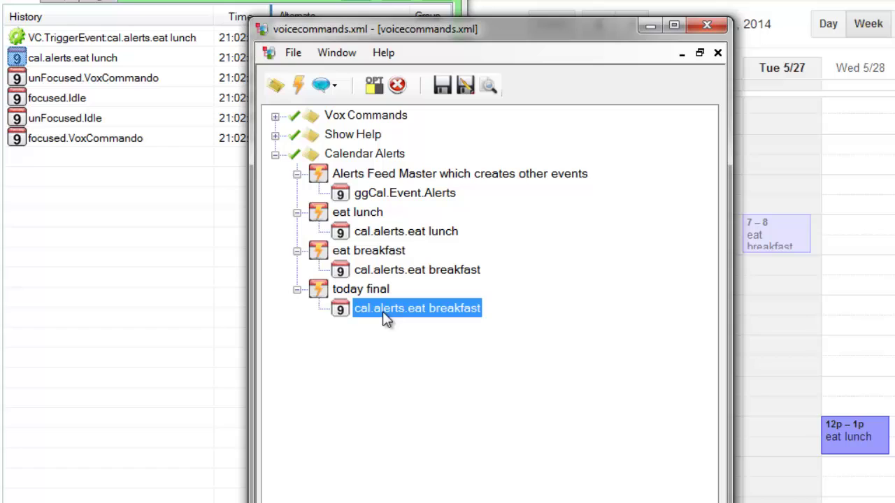
pyautogui.click(334, 86)
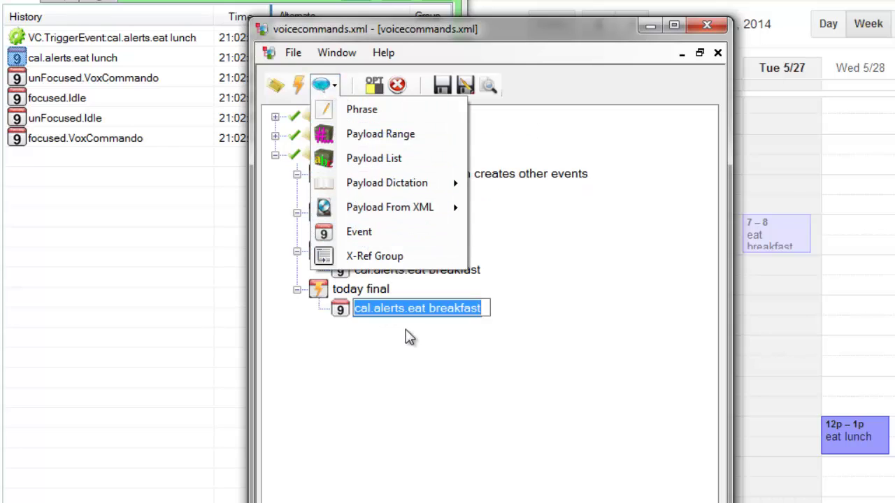
pyautogui.click(420, 309)
pyautogui.moveTo(408, 308); pyautogui.dragTo(498, 318)
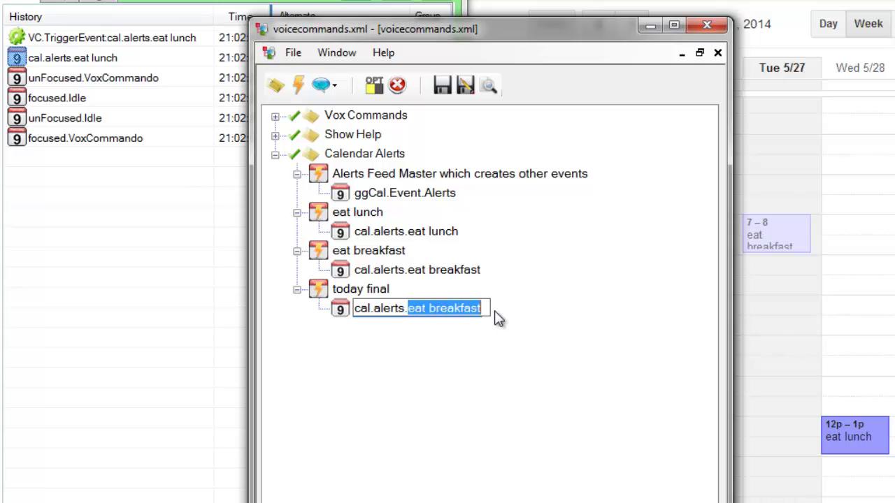
pyautogui.write('today ')
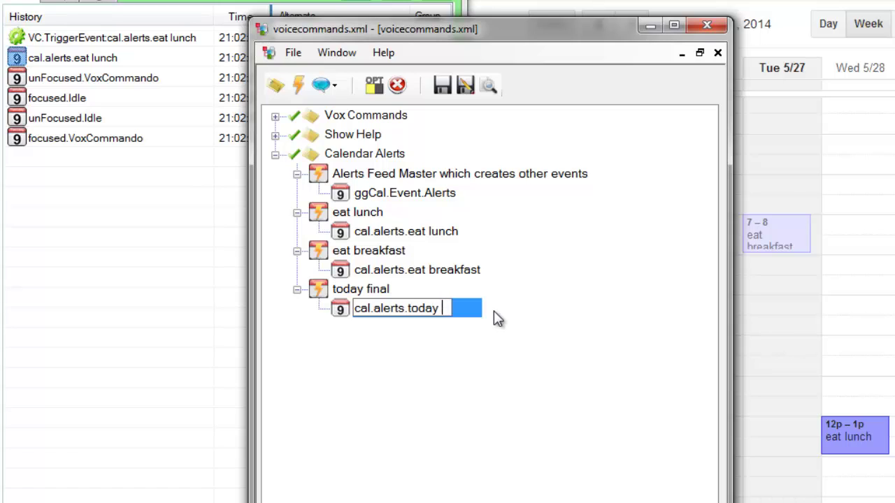
pyautogui.write('final')
pyautogui.press('Return')
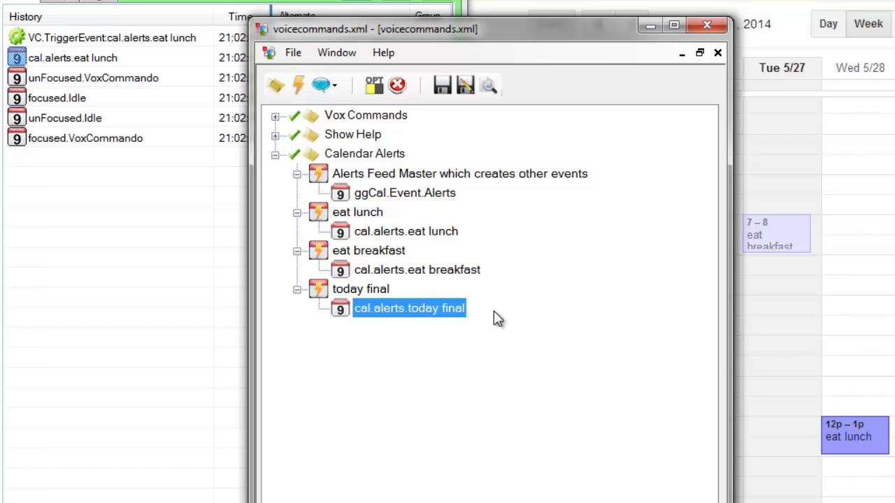
# - Add an OSD.ShowText action to today final with the message 'Yay. It works. Bye!'
pyautogui.click(410, 290)
pyautogui.doubleClick(424, 296)
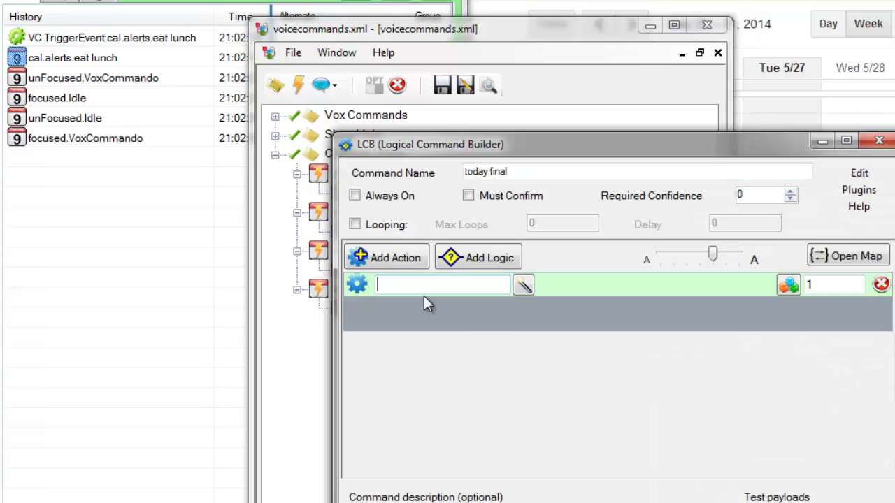
pyautogui.write('osd.show')
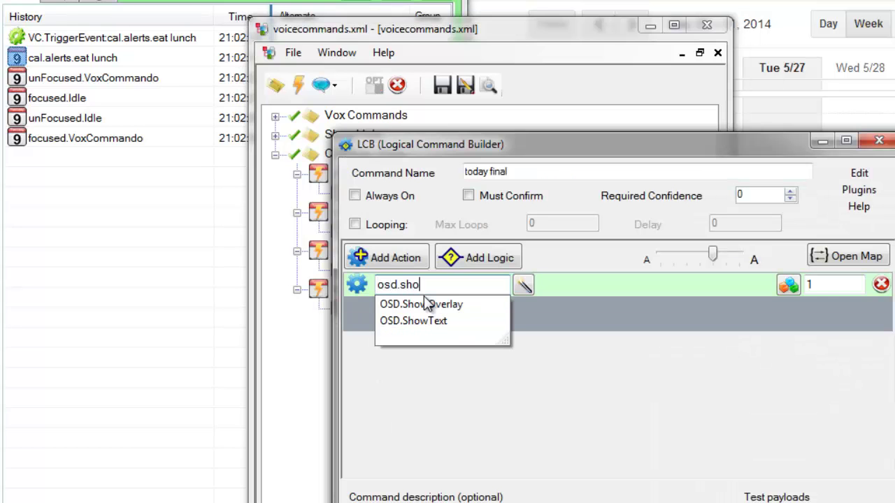
pyautogui.press('Down')
pyautogui.press('Down')
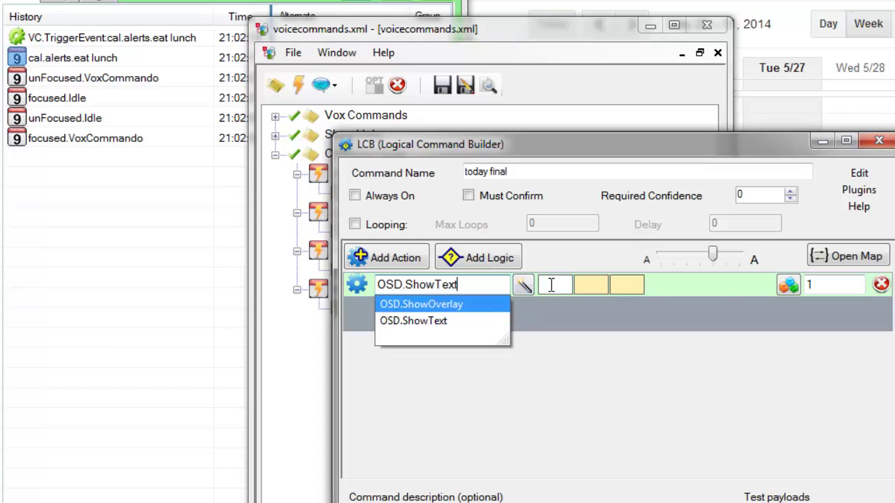
pyautogui.click(551, 286)
pyautogui.write('Yay.')
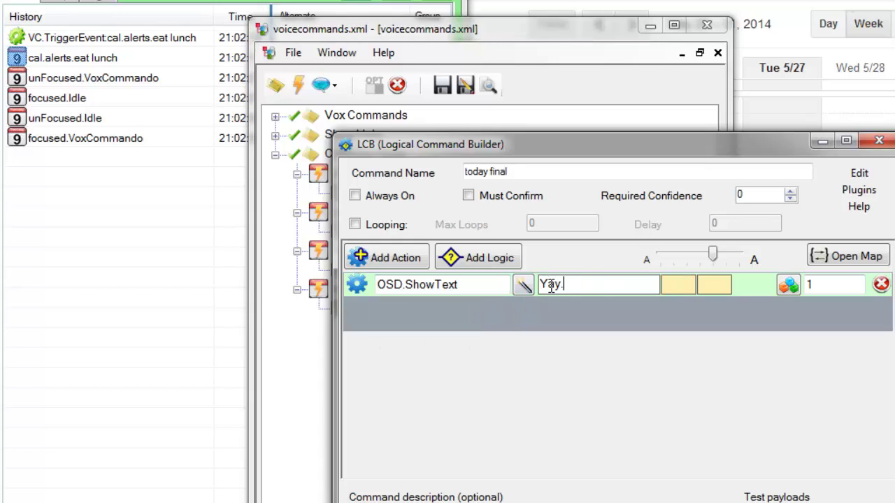
pyautogui.write('  It works. Bye!')
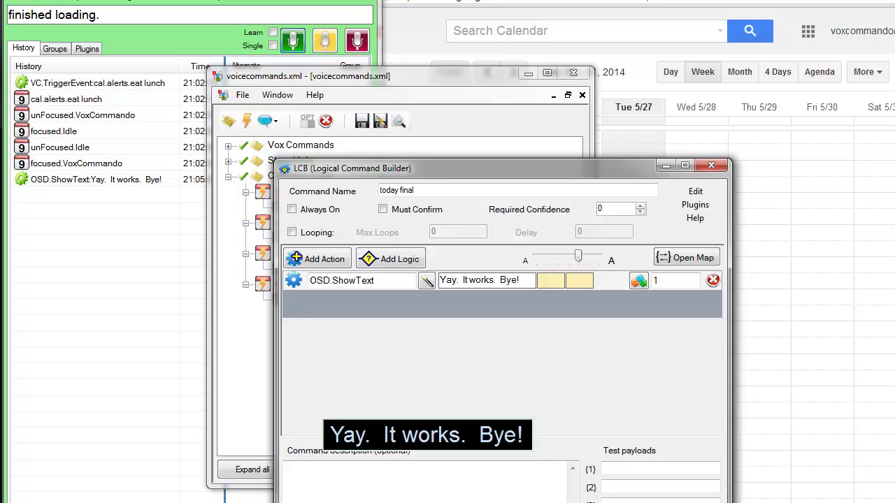
# - Close the action builder, select 'today final' in the event name, and switch to Google Calendar
pyautogui.press('Escape')
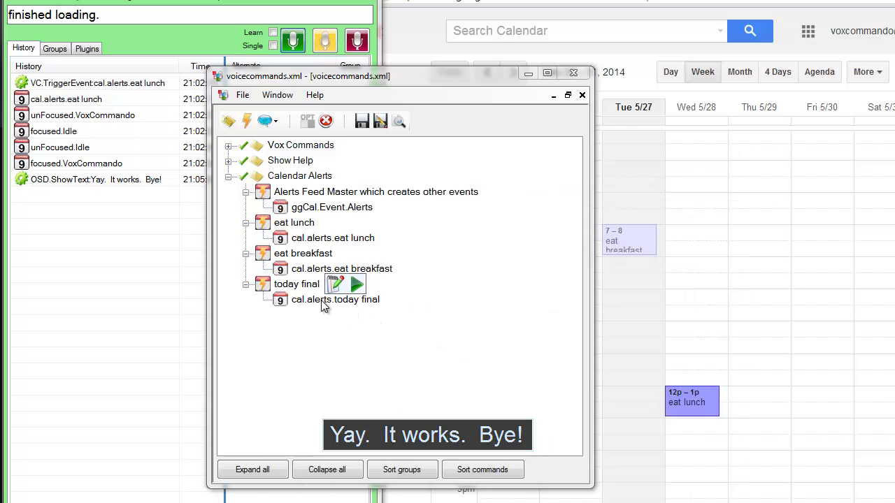
pyautogui.click(336, 302)
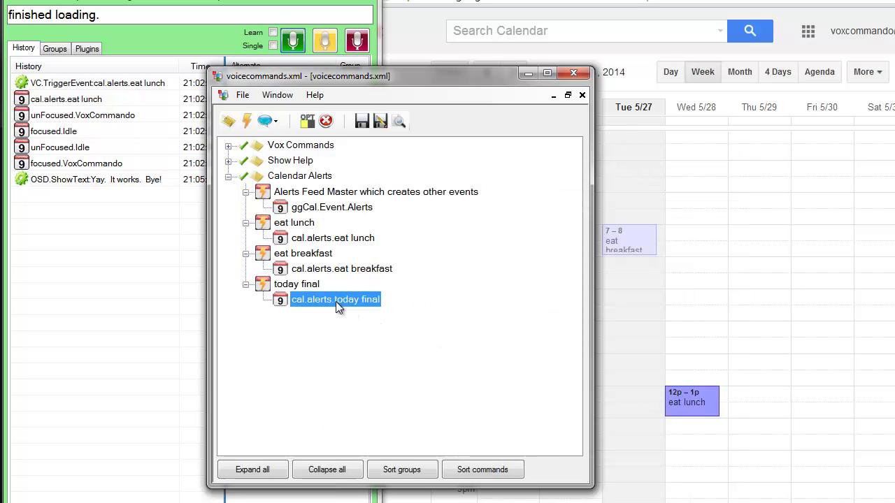
pyautogui.click(337, 301)
pyautogui.moveTo(335, 301); pyautogui.dragTo(390, 302)
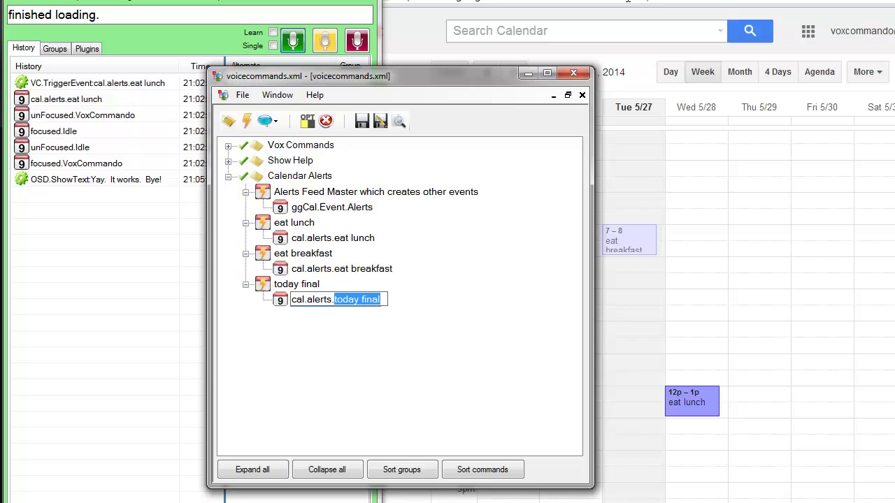
pyautogui.click(580, 257)
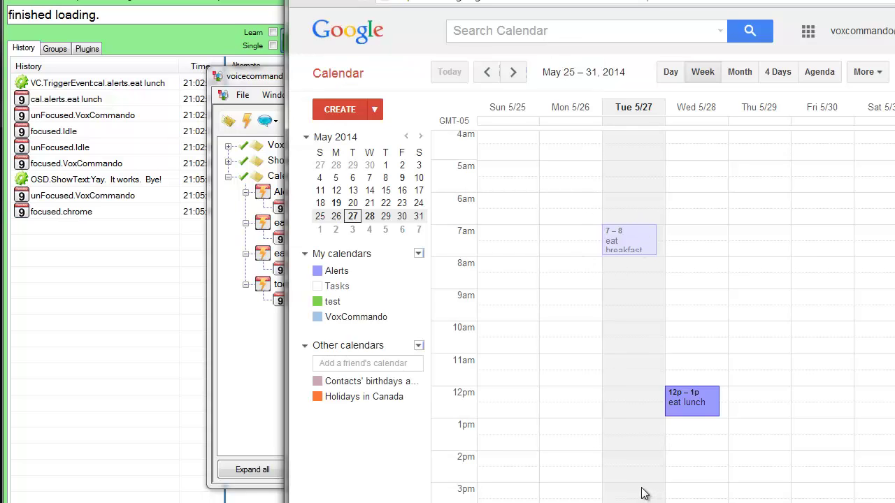
# - Create a 'final' event at 9pm Tuesday, change its start to 9:07pm, and save it
pyautogui.scroll(-3, 636, 475)
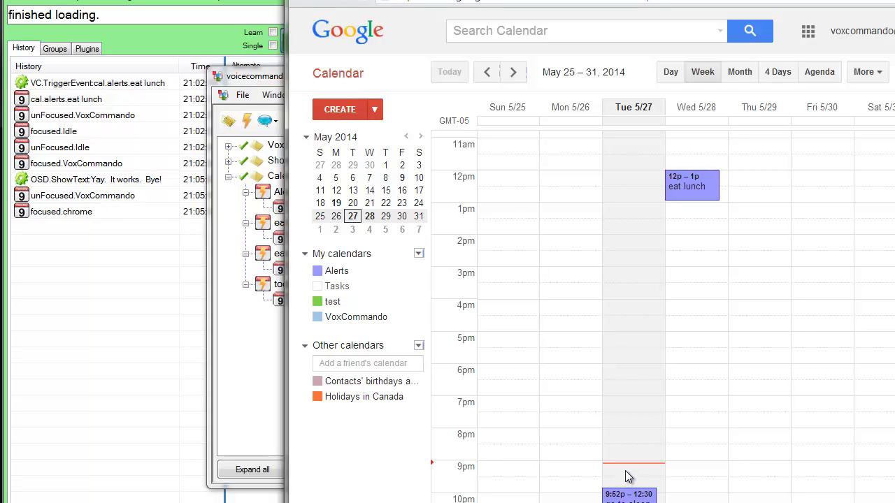
pyautogui.click(627, 477)
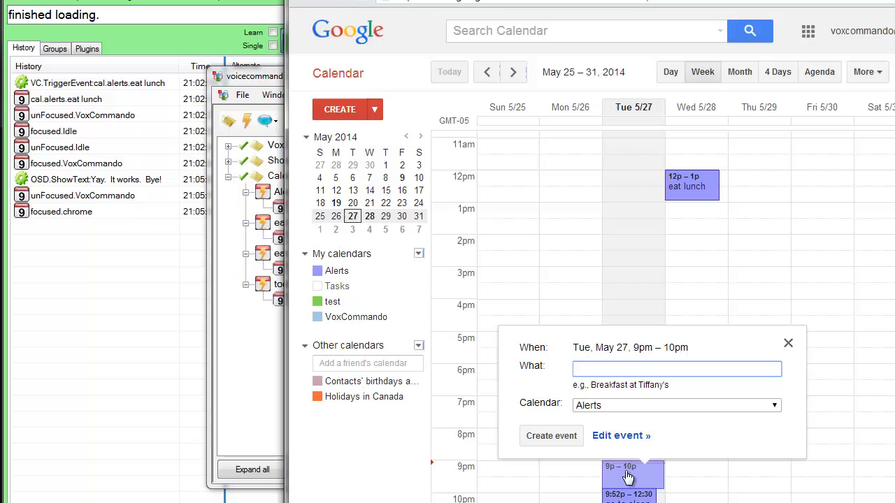
pyautogui.write('today final')
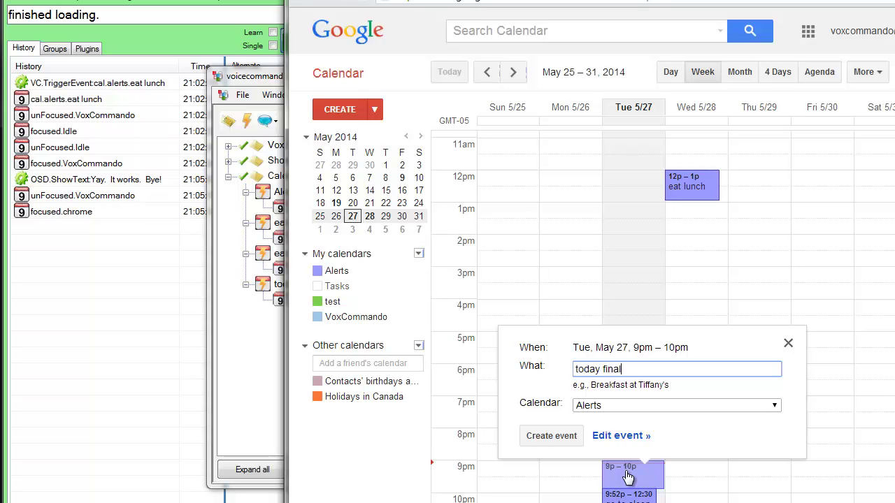
pyautogui.click(620, 436)
pyautogui.click(406, 140)
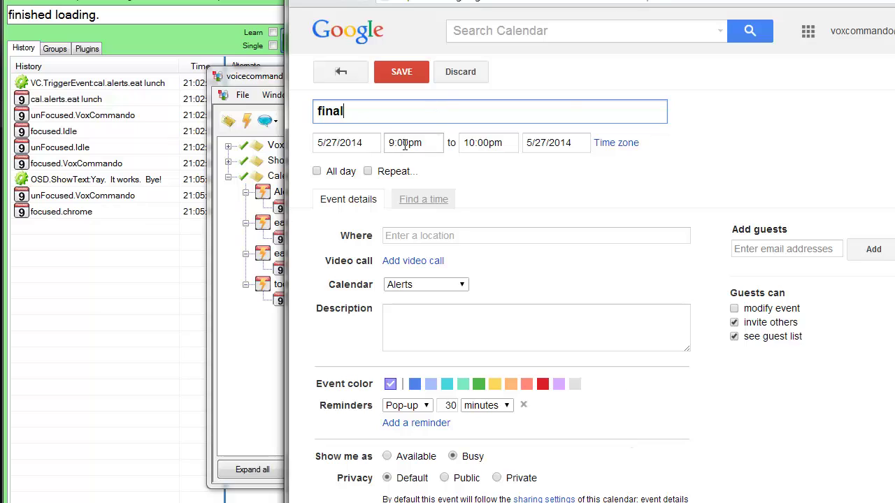
pyautogui.write('7')
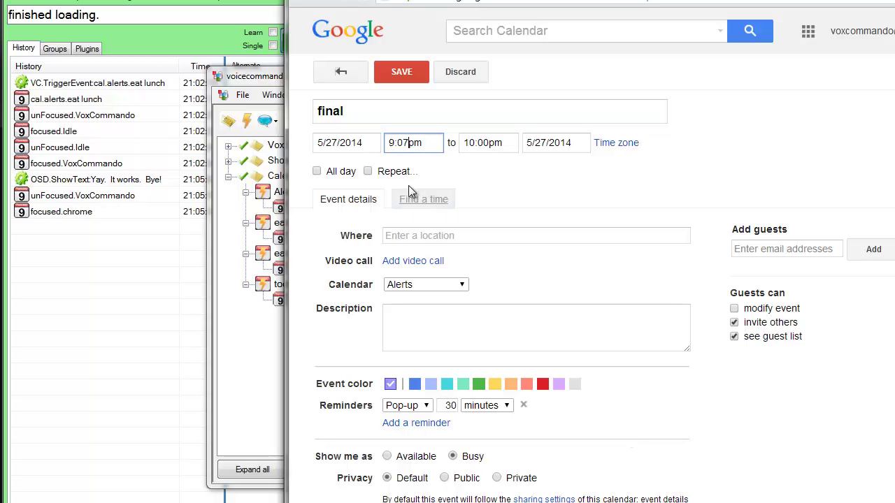
pyautogui.click(408, 72)
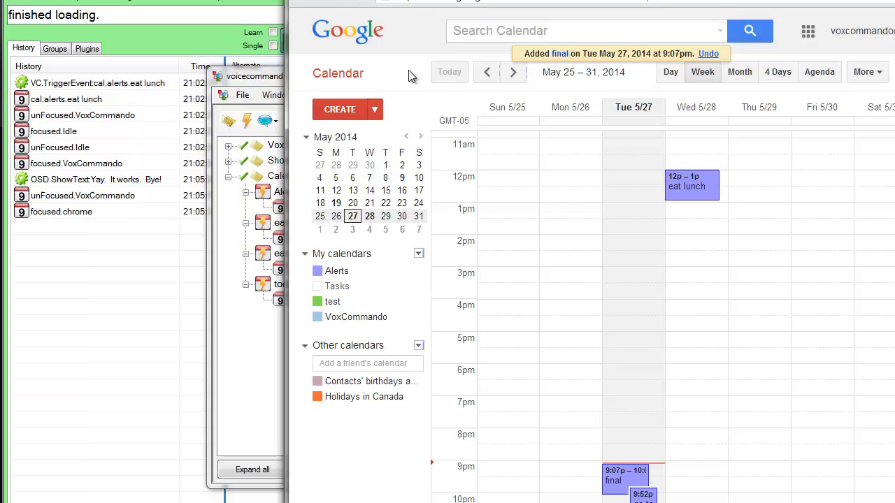
pyautogui.click(263, 75)
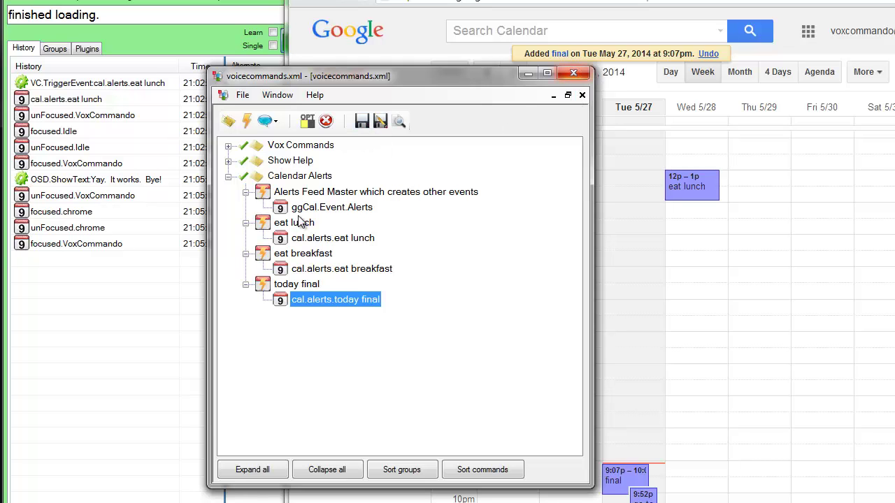
# - Close the command editor and run GgCal.SetTimers, setting four timers including final
pyautogui.click(573, 73)
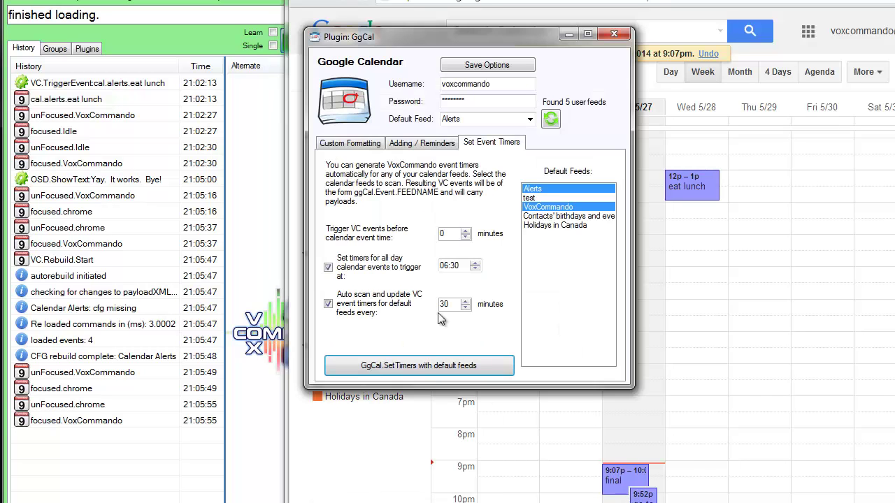
pyautogui.click(469, 371)
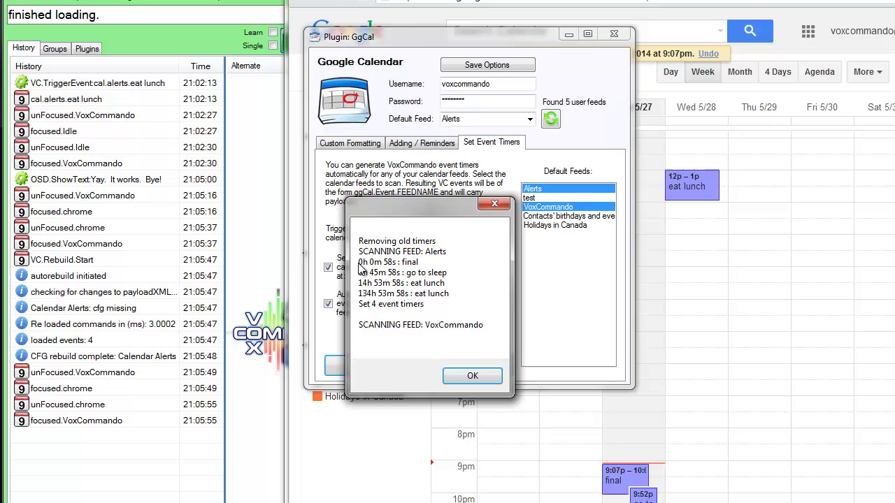
pyautogui.click(476, 377)
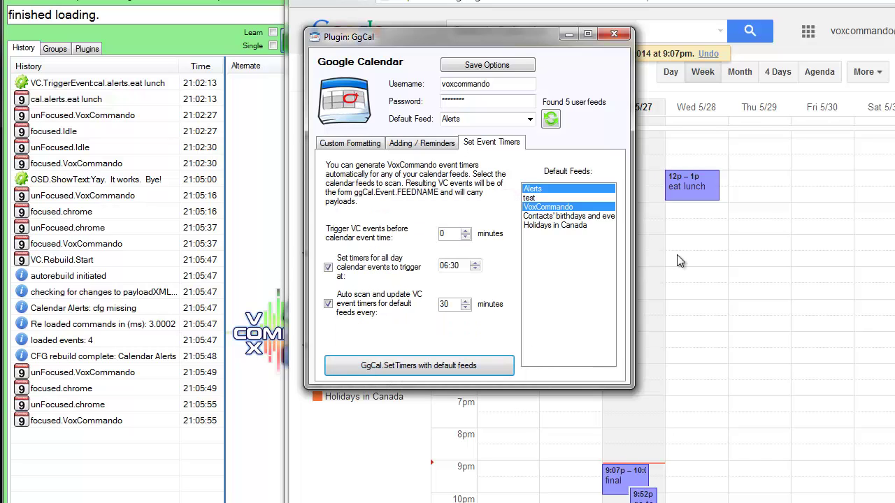
pyautogui.hotkey('alt', 'Tab')
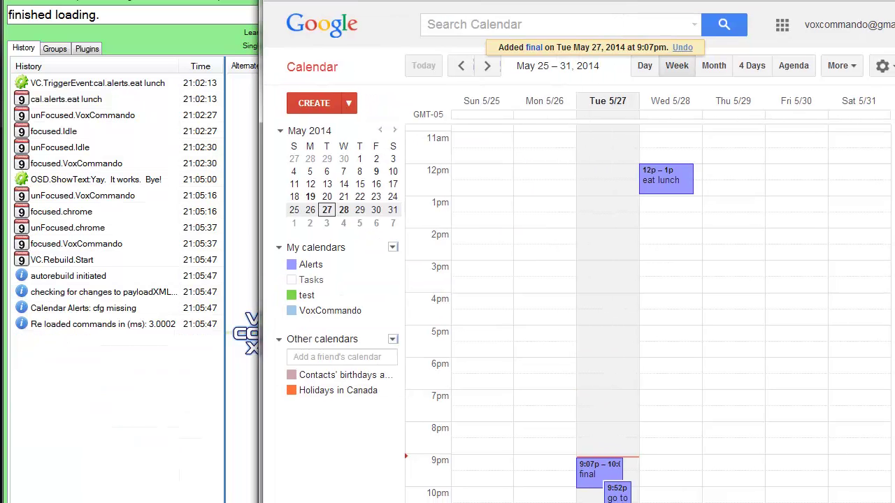
# - Prefix the final event's title with 'today' and save it
pyautogui.click(573, 486)
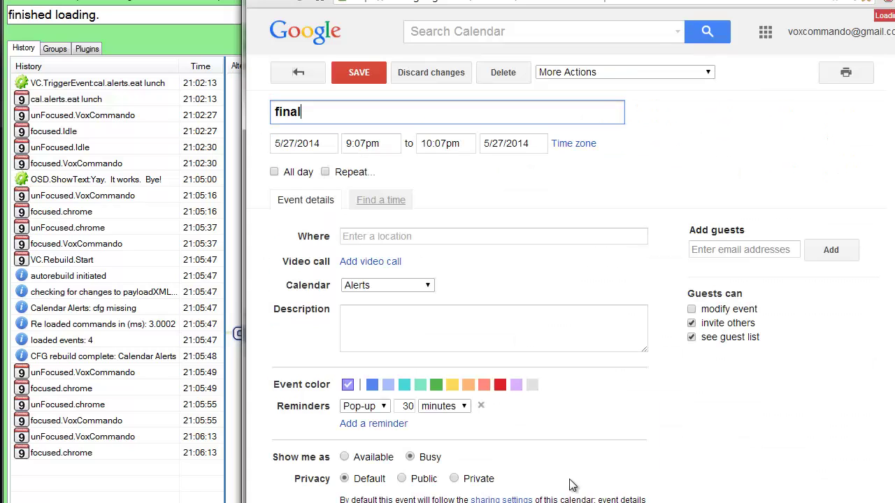
pyautogui.click(274, 112)
pyautogui.write('today')
pyautogui.click(358, 72)
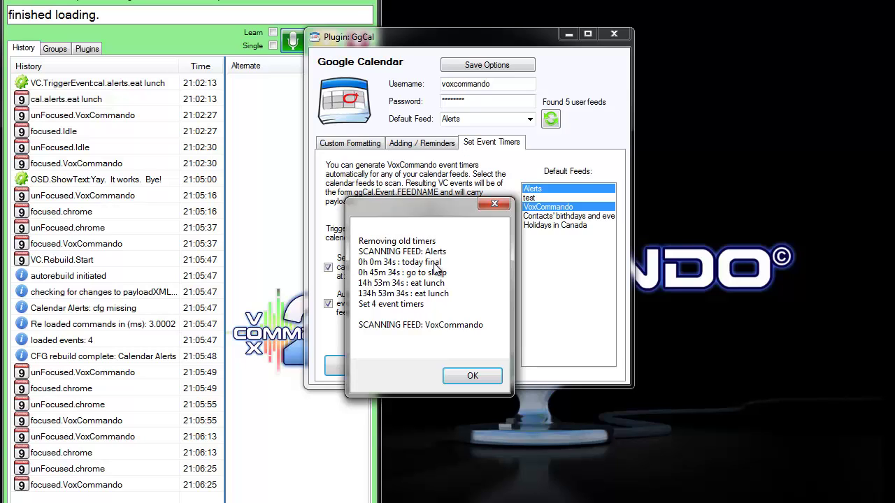
# - Dismiss the GgCal scan report showing four timers set, including today final
pyautogui.click(474, 378)
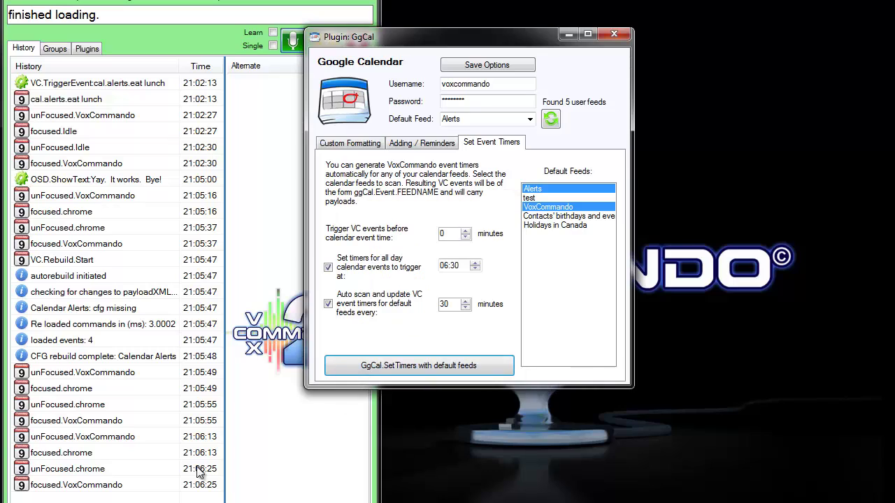
# - Check the history at 21:07 for the cal.alerts.today final trigger and the 'Yay. It works. Bye!' message
pyautogui.click(140, 377)
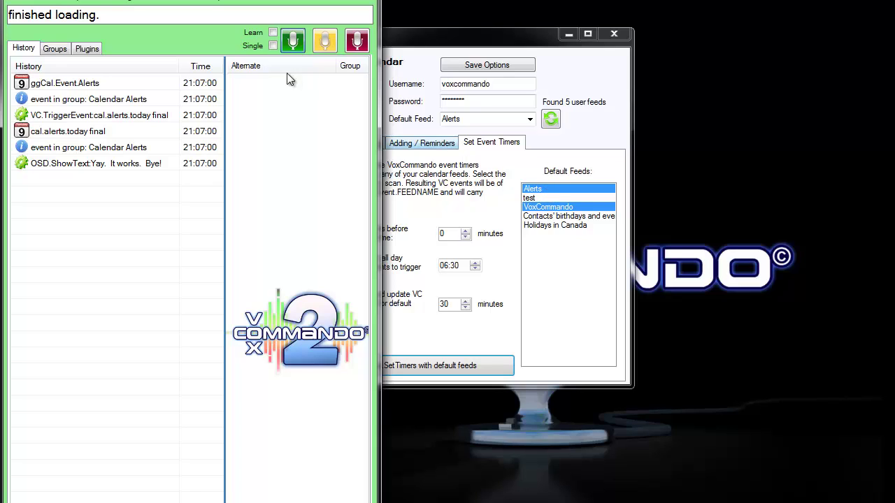
pyautogui.moveTo(34, 89)
pyautogui.moveTo(71, 83)
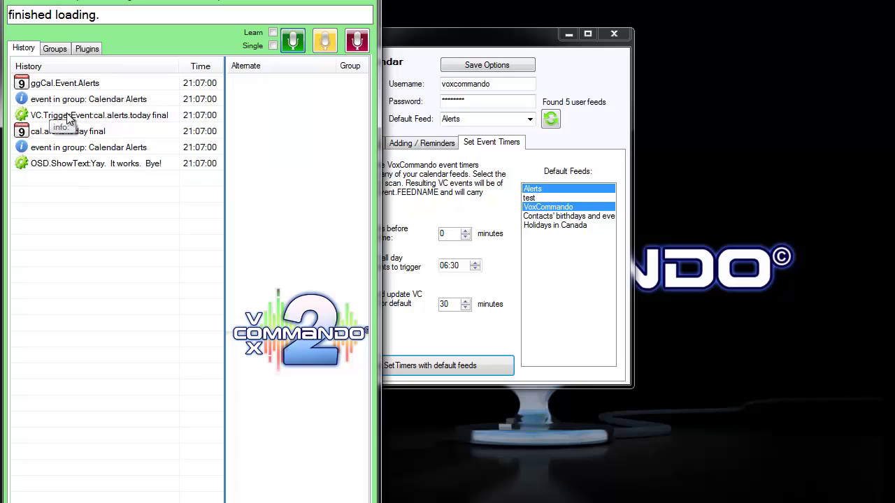
pyautogui.moveTo(28, 140)
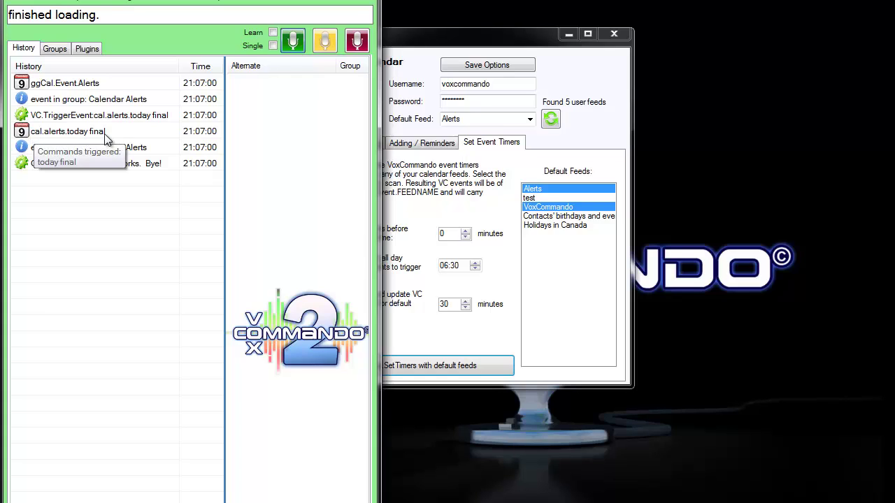
# - Expand today final in the command editor to show its cal.alerts.today final trigger and OSD.ShowText action
pyautogui.click(50, 3)
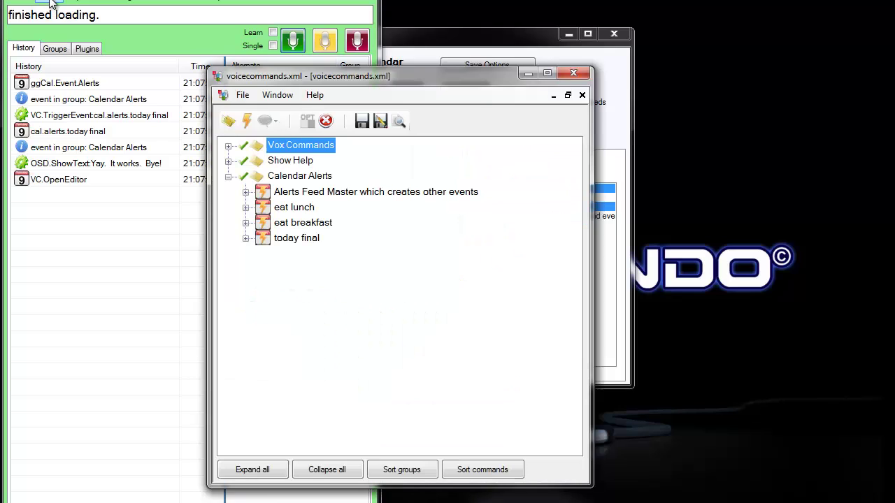
pyautogui.click(246, 239)
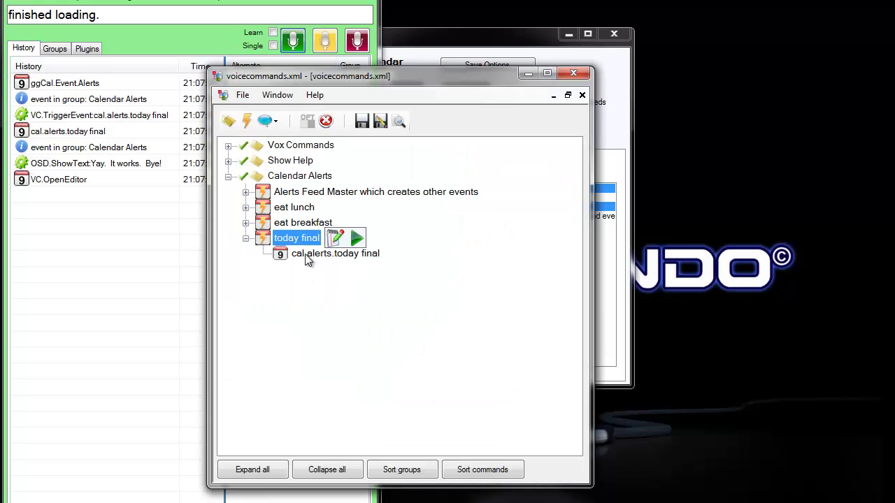
pyautogui.moveTo(302, 242)
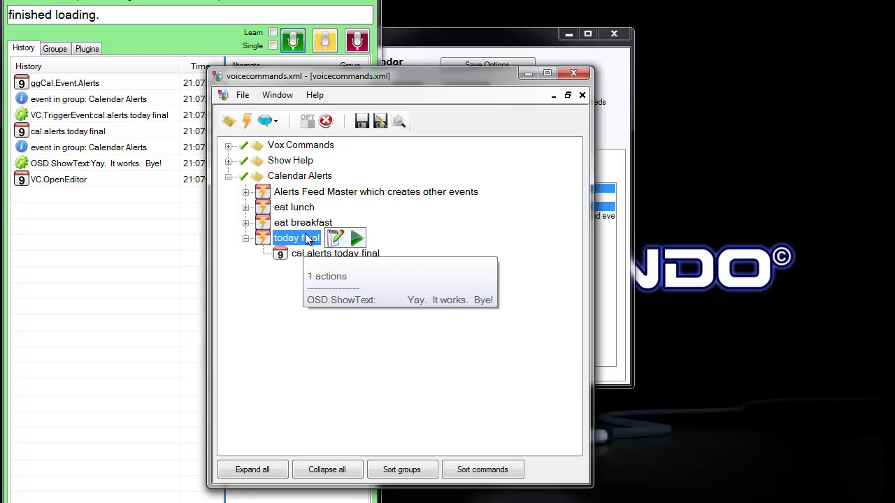